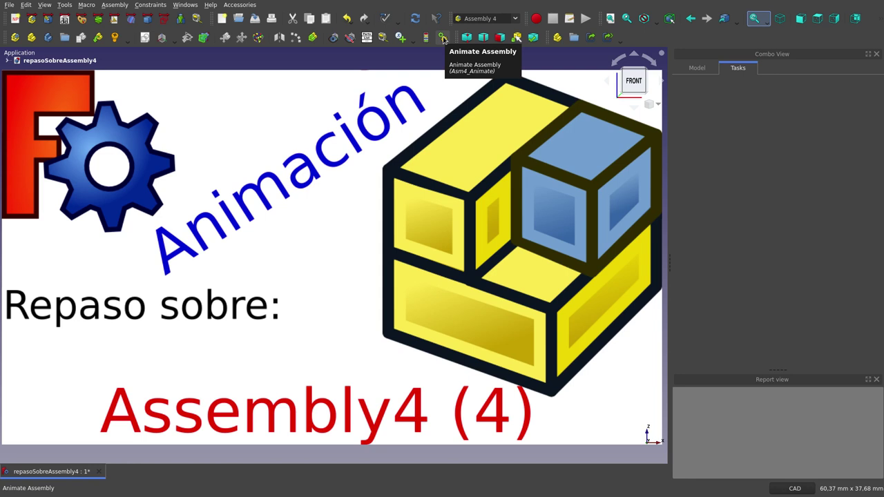
# Show the repasoSobreAssembly4 assembly, with its four boards and the Animate Assembly button, in the 3D view.
pyautogui.click(443, 39)
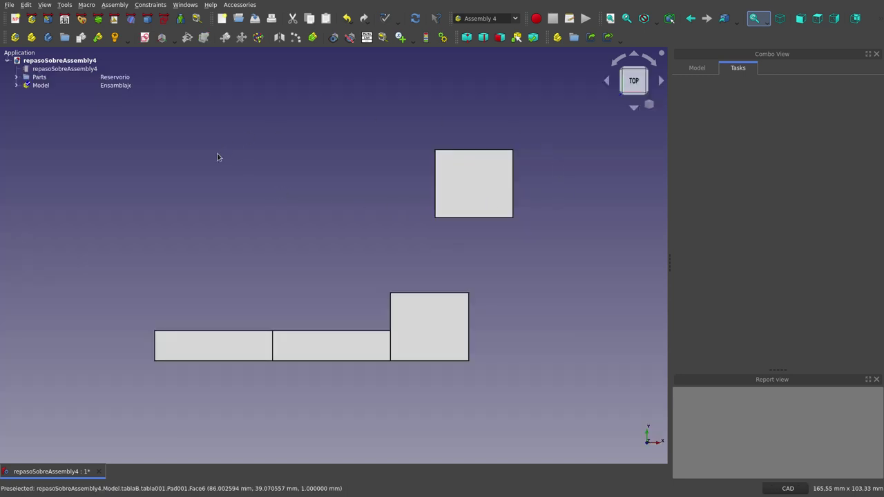
# Expand Model in the tree and select LCS_2 to locate it in the scene.
pyautogui.click(16, 85)
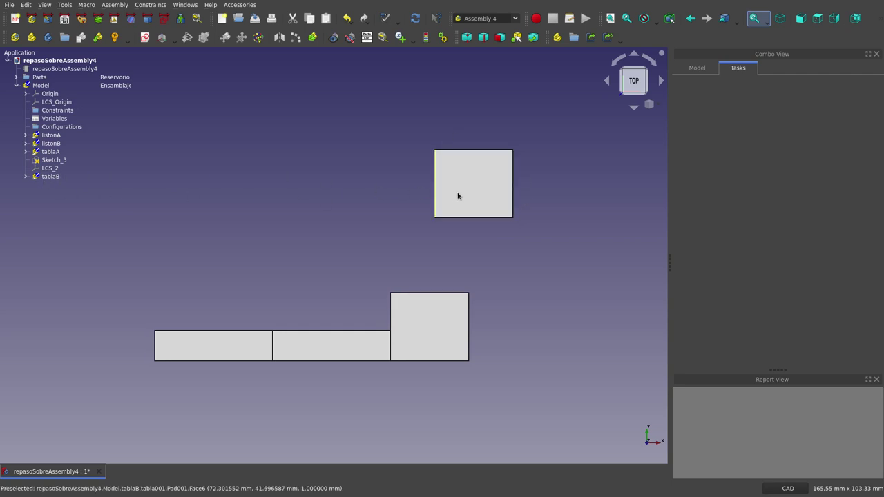
pyautogui.click(53, 170)
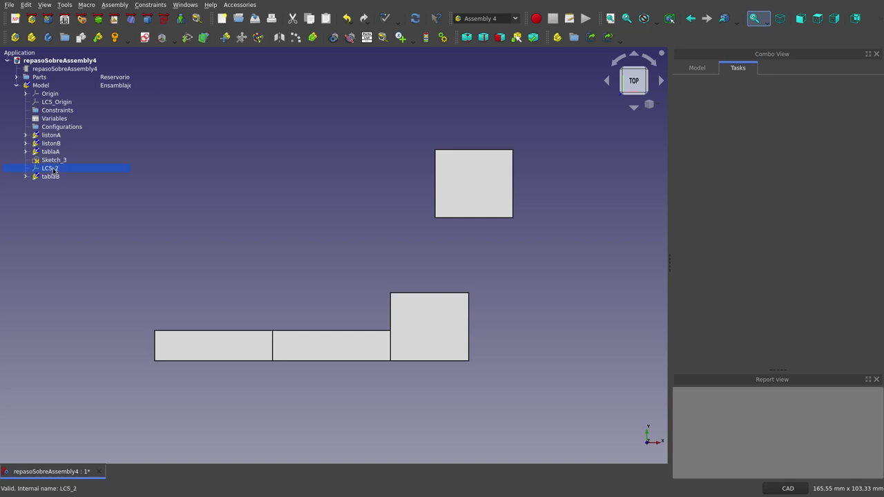
pyautogui.moveTo(362, 258); pyautogui.dragTo(327, 181, button='middle')
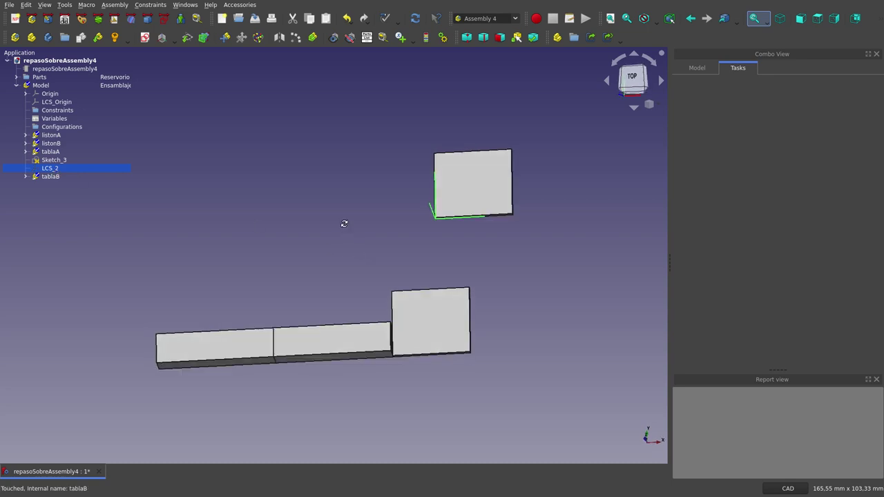
pyautogui.click(328, 181)
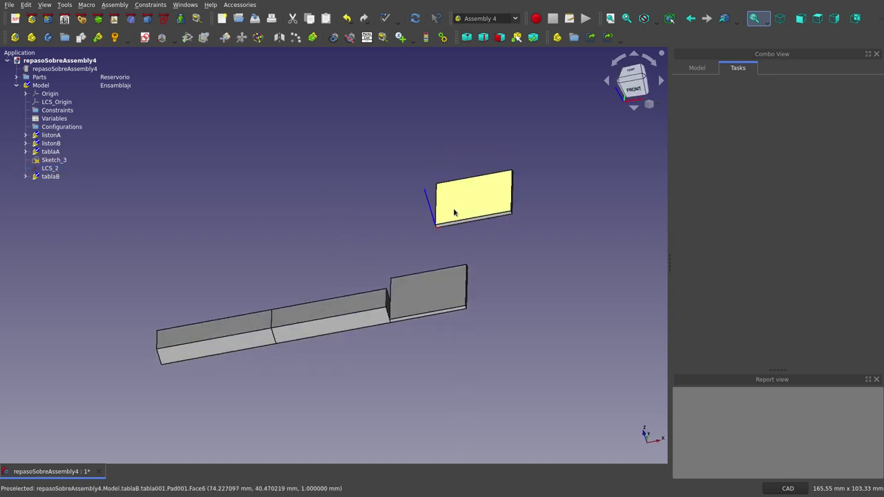
# Check Sketch_3 from the top view, then hide it from the 3D view.
pyautogui.click(59, 163)
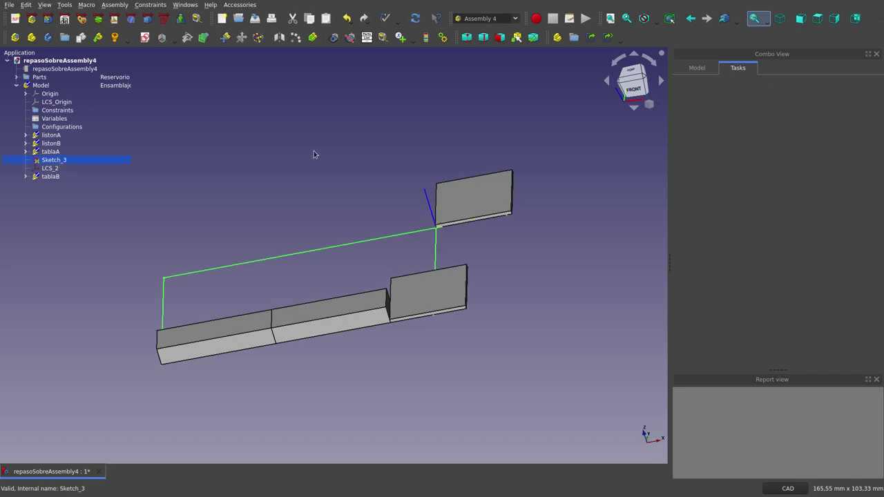
pyautogui.press('2')
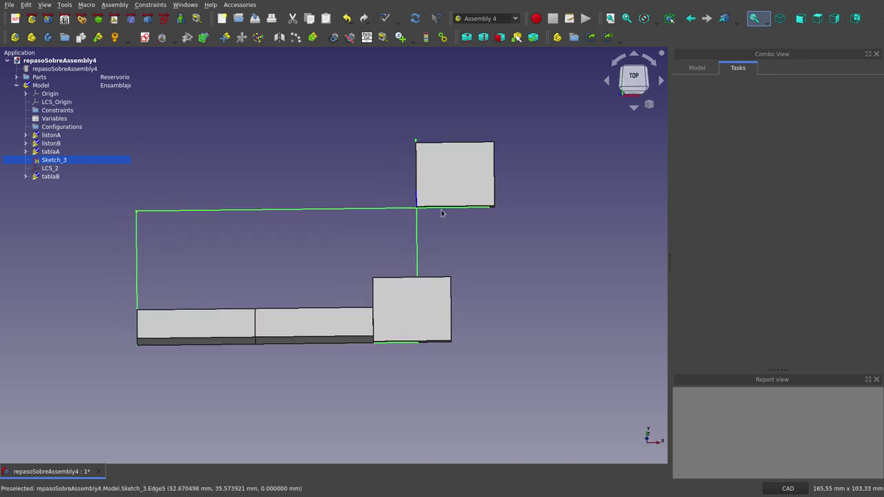
pyautogui.press('space')
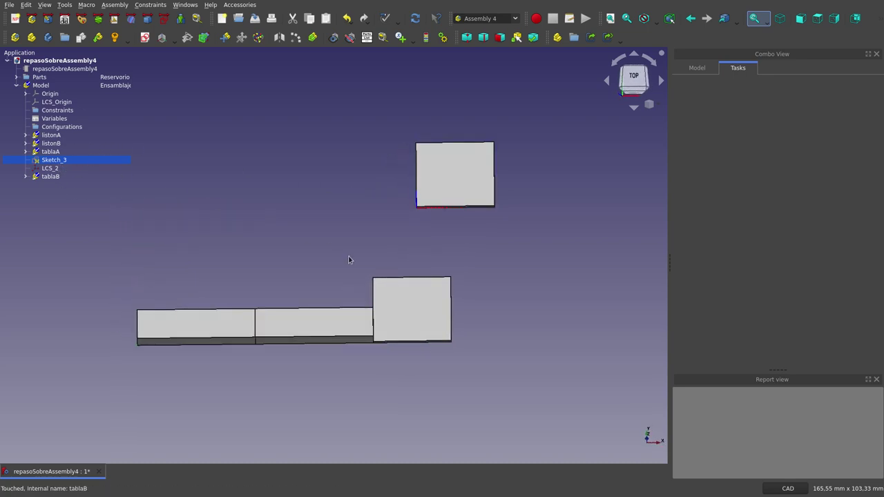
pyautogui.moveTo(349, 260)
pyautogui.mouseDown(button='middle')
pyautogui.moveTo(341, 216)
pyautogui.moveTo(347, 245)
pyautogui.moveTo(347, 223)
pyautogui.moveTo(364, 224)
pyautogui.mouseUp(button='middle')
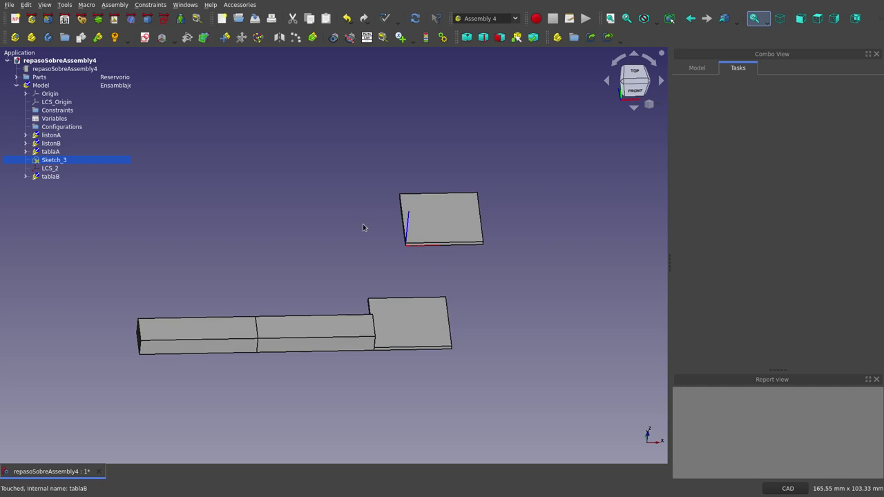
pyautogui.moveTo(420, 263)
pyautogui.mouseDown(button='middle')
pyautogui.moveTo(387, 247)
pyautogui.moveTo(414, 270)
pyautogui.mouseUp(button='middle')
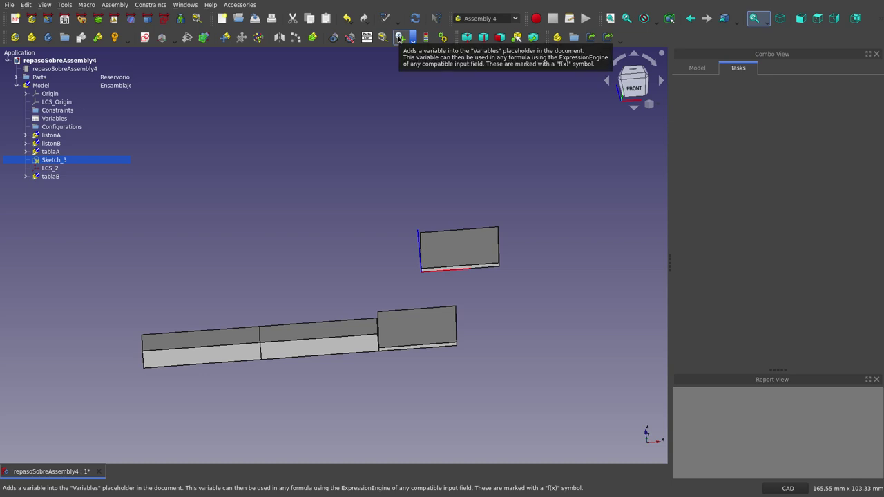
# Add a Float variable named 'angulo' with value 10 to Variables.
pyautogui.click(399, 38)
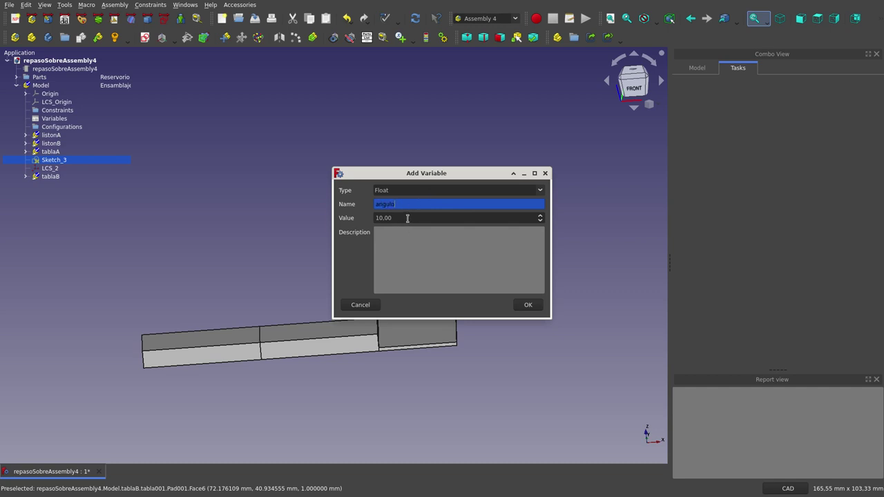
pyautogui.press('Tab')
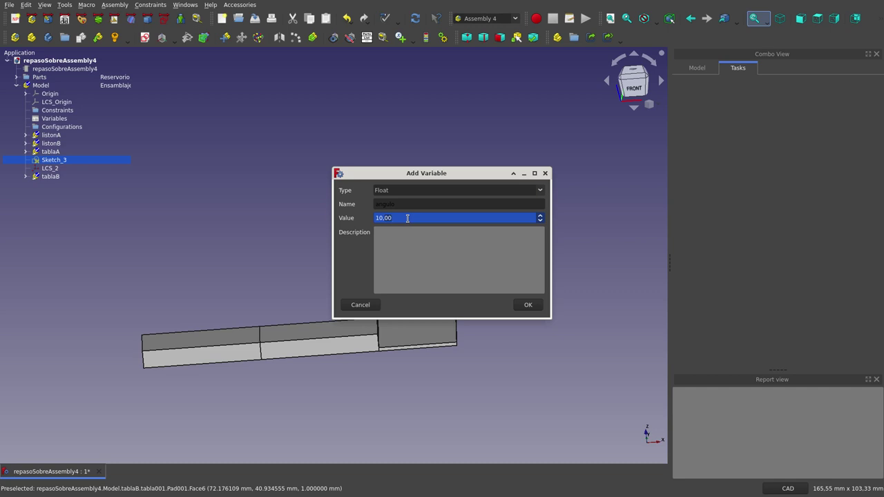
pyautogui.press('BackSpace')
pyautogui.press('BackSpace')
pyautogui.press('Return')
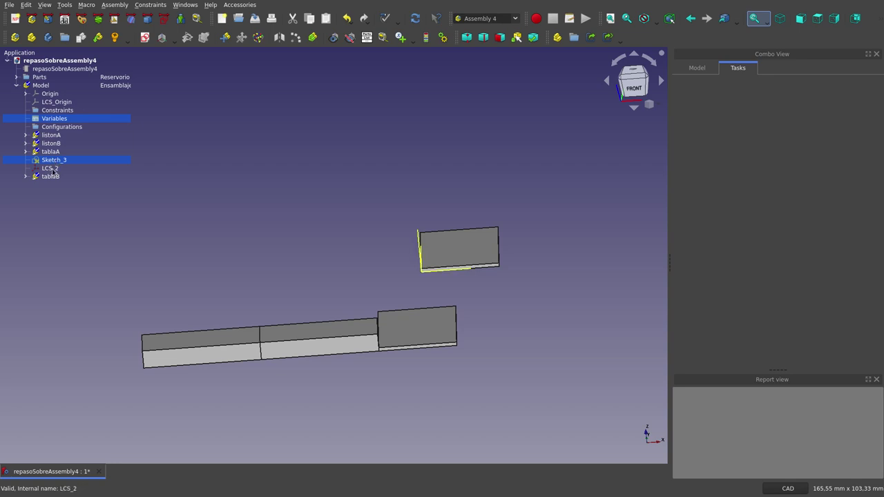
# Inspect LCS_2's Attachment Offset properties in the Model tab.
pyautogui.click(51, 170)
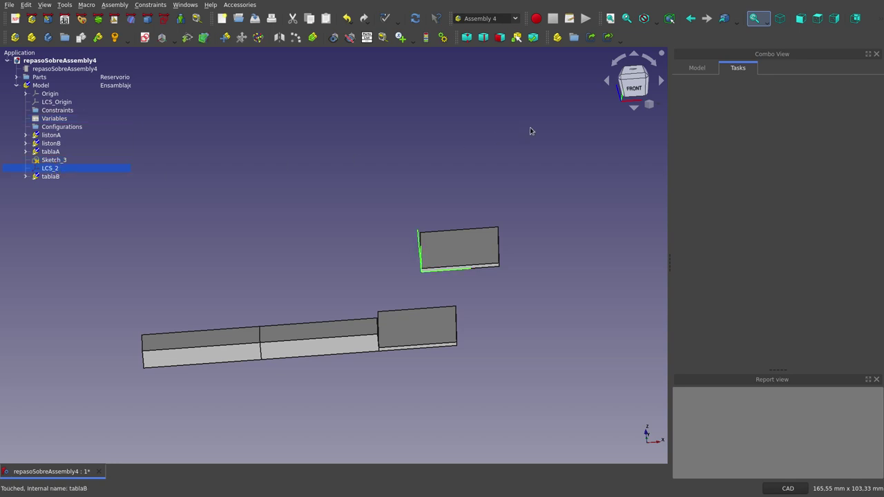
pyautogui.click(399, 212)
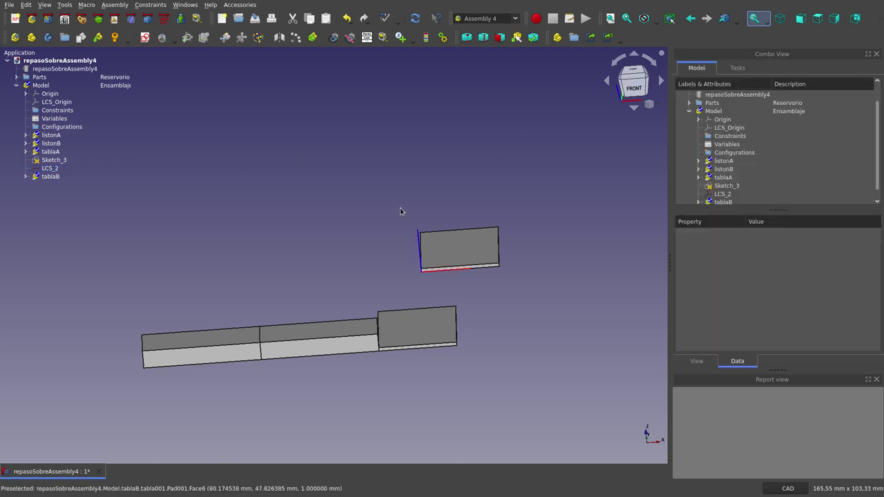
pyautogui.click(51, 168)
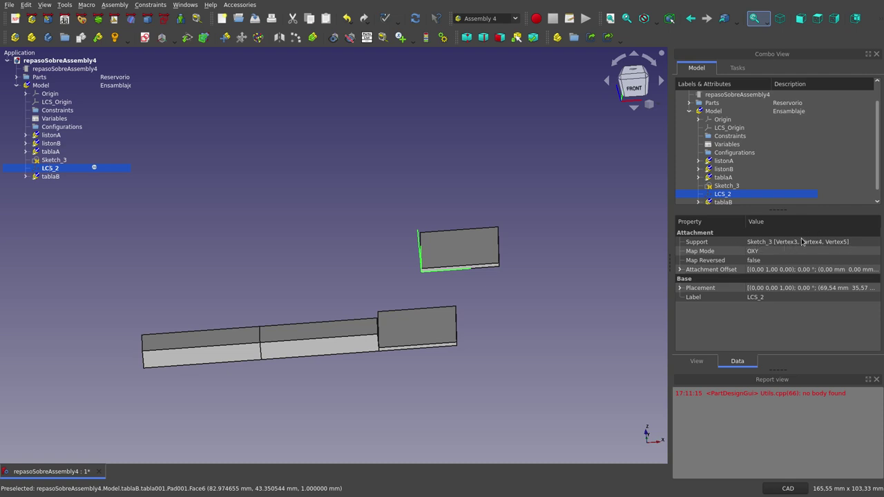
pyautogui.click(680, 269)
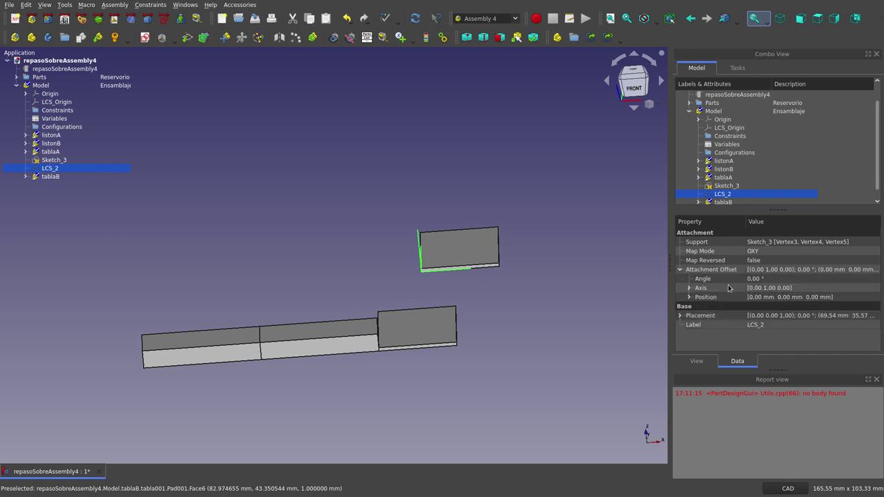
pyautogui.click(524, 278)
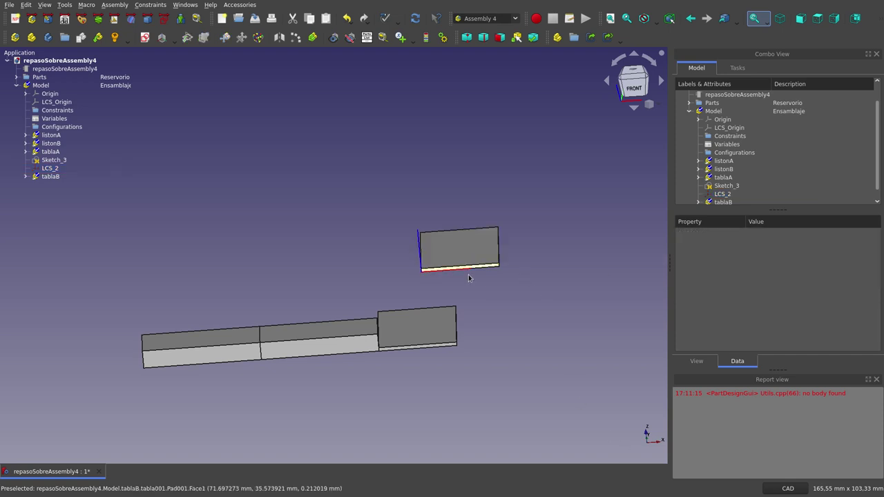
pyautogui.moveTo(564, 219); pyautogui.dragTo(495, 263, button='middle')
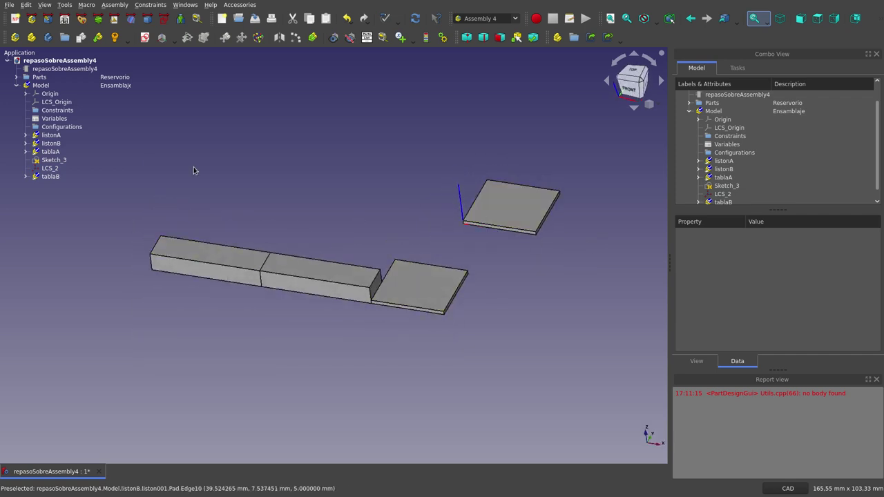
# Hide listonA, listonB, tablaA and tablaB from the 3D view.
pyautogui.click(58, 136)
pyautogui.press('space')
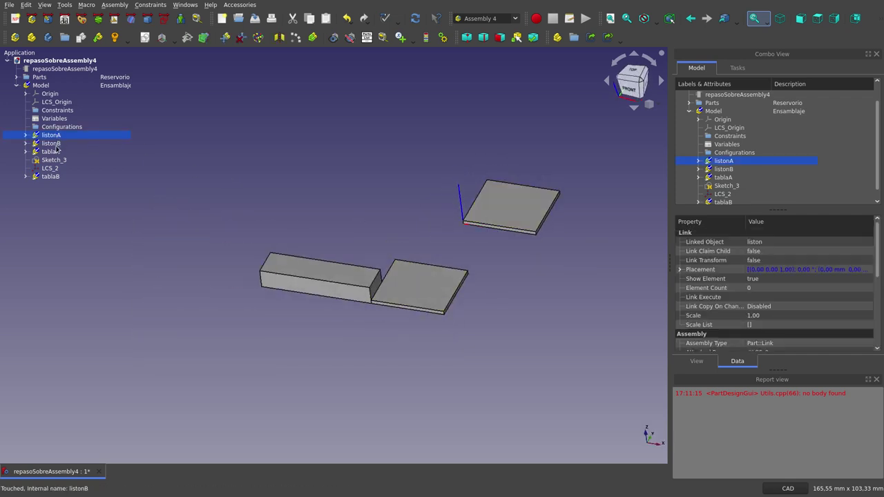
pyautogui.click(55, 144)
pyautogui.press('space')
pyautogui.click(54, 152)
pyautogui.press('space')
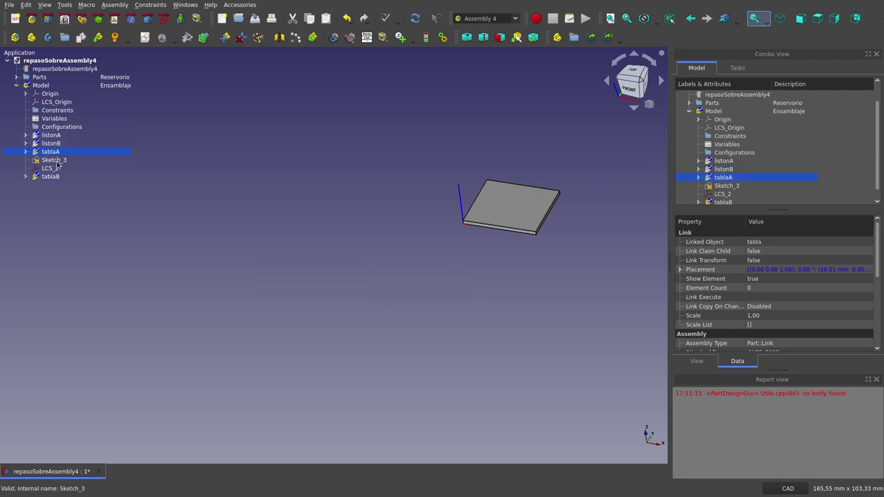
pyautogui.click(50, 176)
pyautogui.press('space')
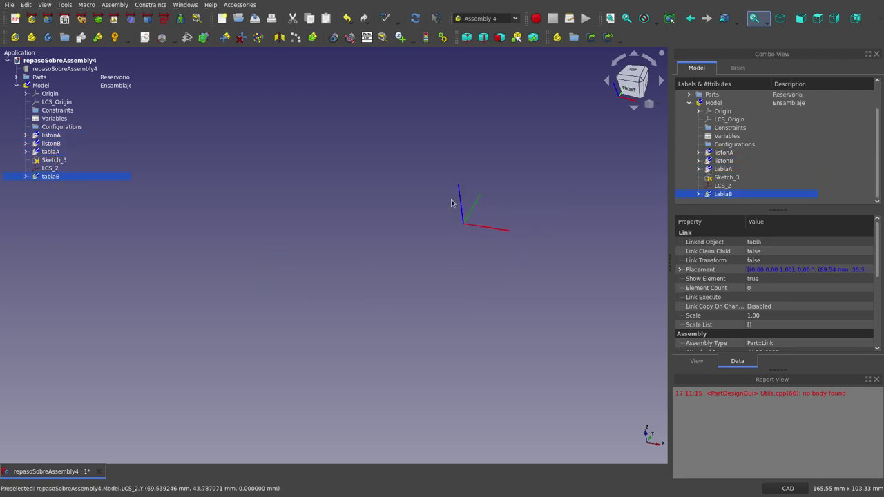
# Set LCS_2's attachment rotation axis to Z and its angle to 11°.
pyautogui.click(722, 186)
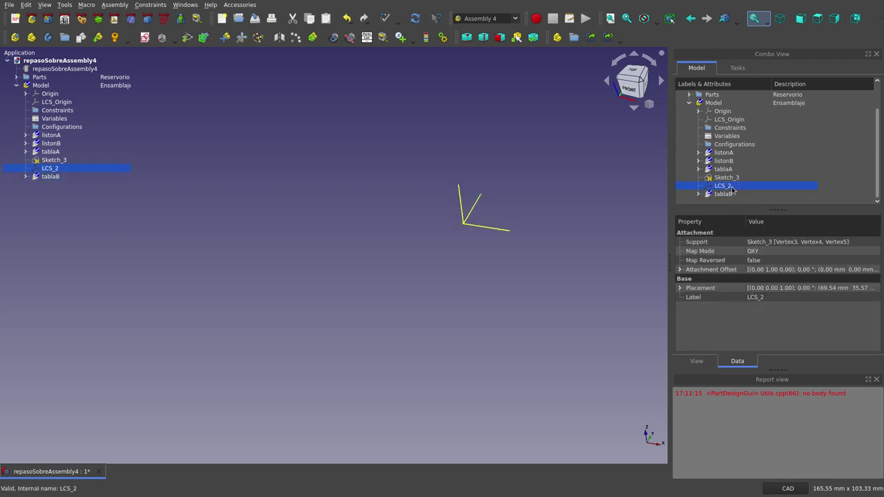
pyautogui.click(680, 270)
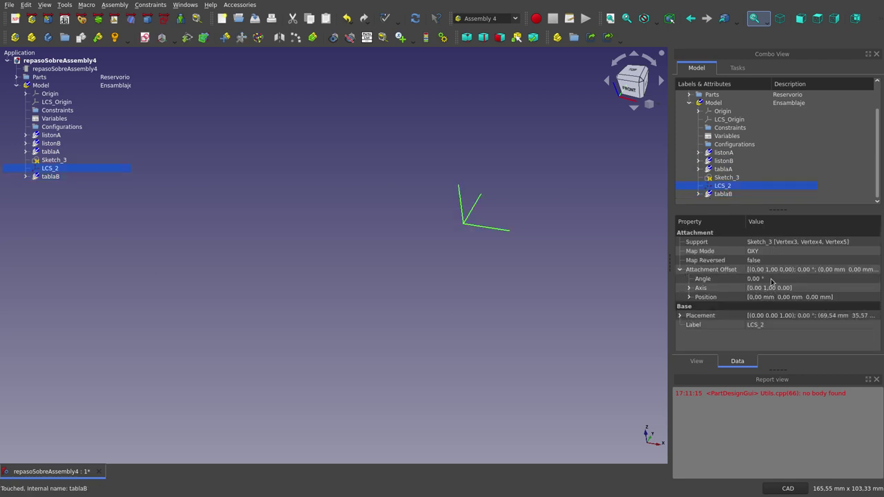
pyautogui.click(689, 288)
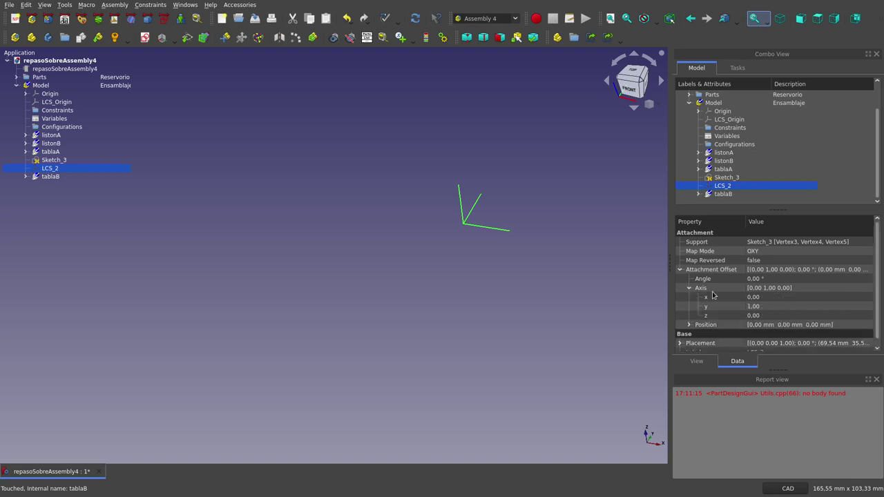
pyautogui.click(765, 316)
pyautogui.click(766, 316)
pyautogui.scroll(1, 765, 316)
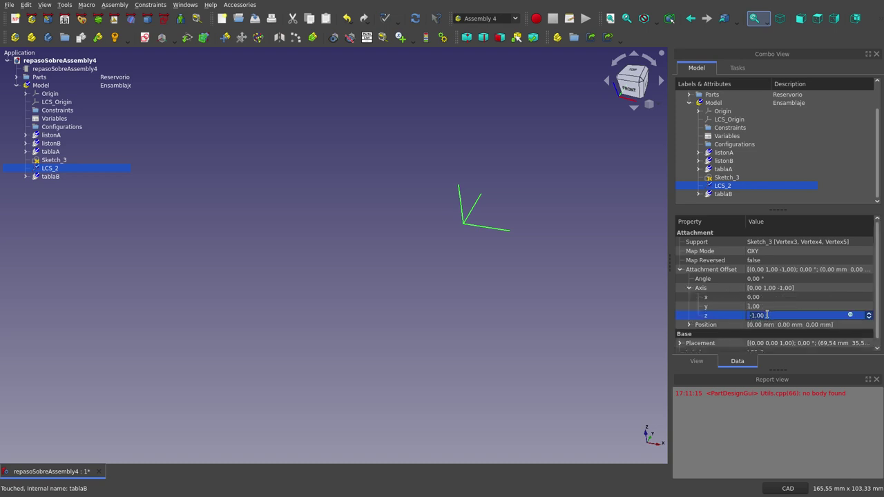
pyautogui.click(766, 306)
pyautogui.scroll(-1, 766, 305)
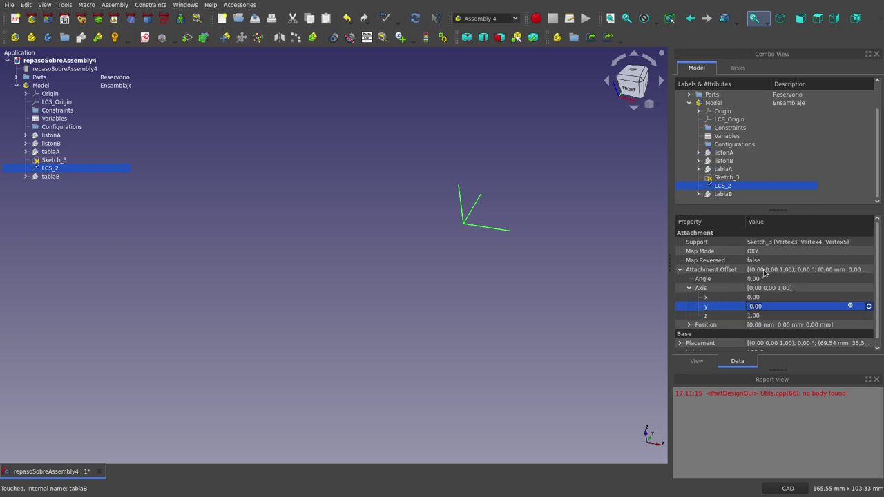
pyautogui.click(771, 279)
pyautogui.click(771, 279)
pyautogui.write('1')
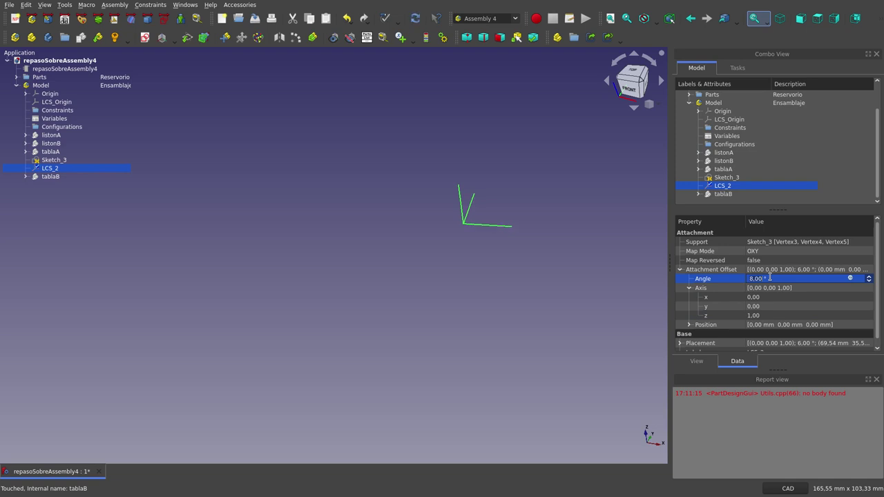
pyautogui.write('1')
pyautogui.click(553, 269)
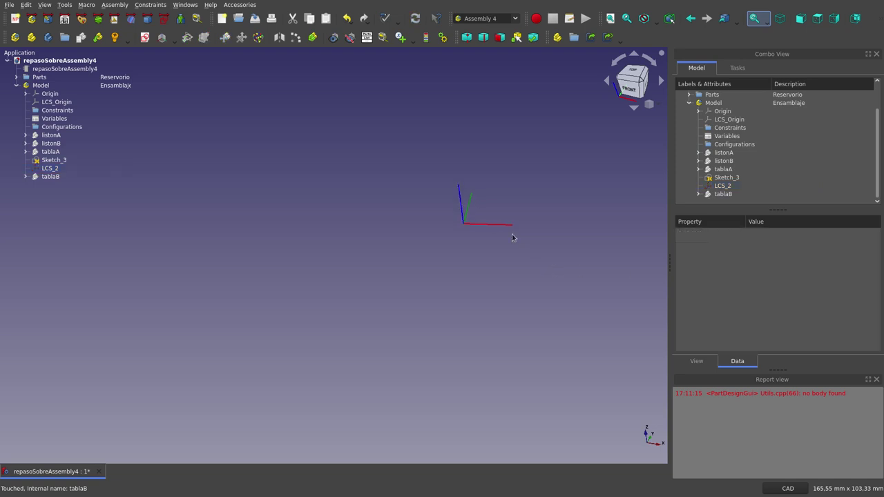
# Spin LCS_2's attachment angle downward from 11° to below zero.
pyautogui.click(43, 170)
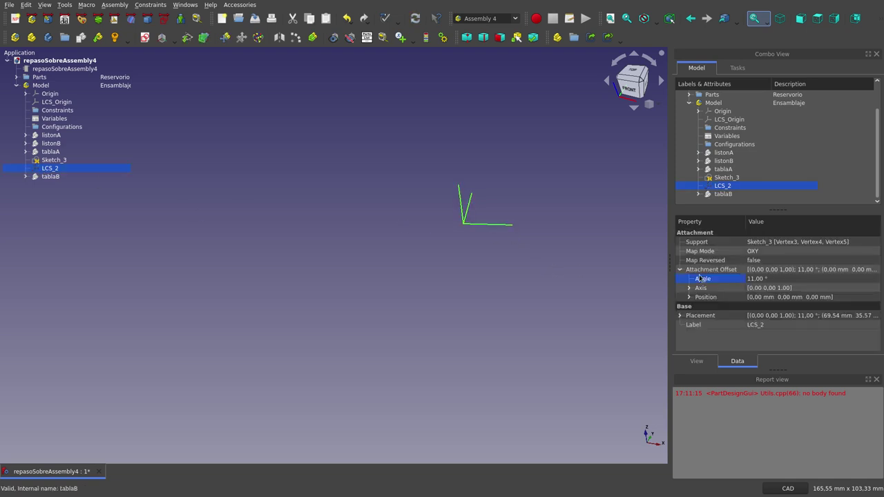
pyautogui.click(768, 278)
pyautogui.scroll(-6, 769, 276)
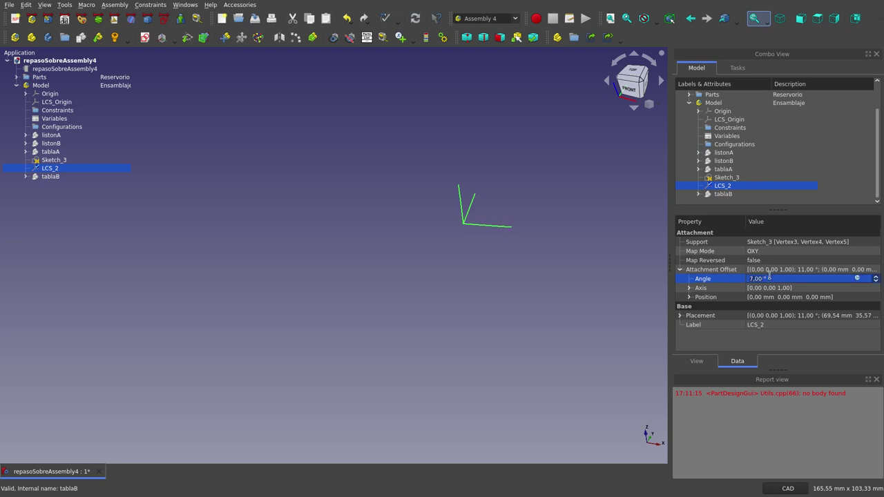
pyautogui.scroll(-7, 768, 275)
pyautogui.scroll(-5, 769, 275)
pyautogui.scroll(-4, 769, 275)
pyautogui.click(561, 319)
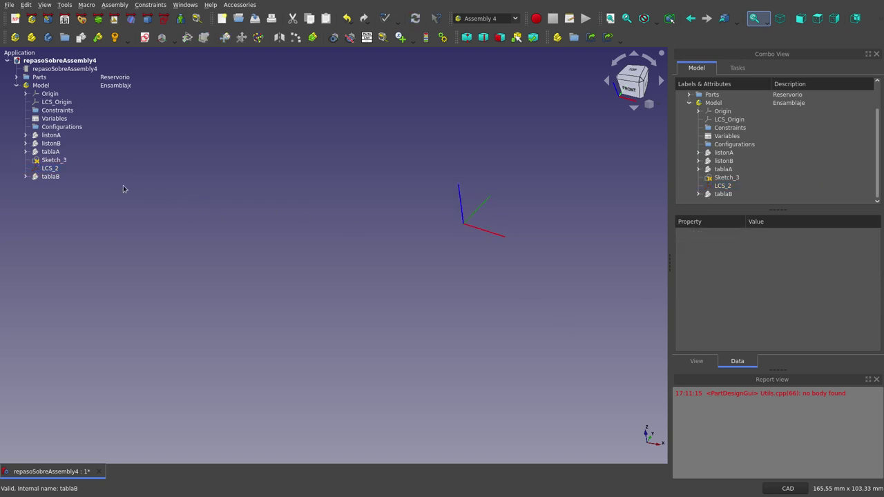
# Raise LCS_2's attachment angle from -12° to 22°, swinging tablaB with it.
pyautogui.click(50, 177)
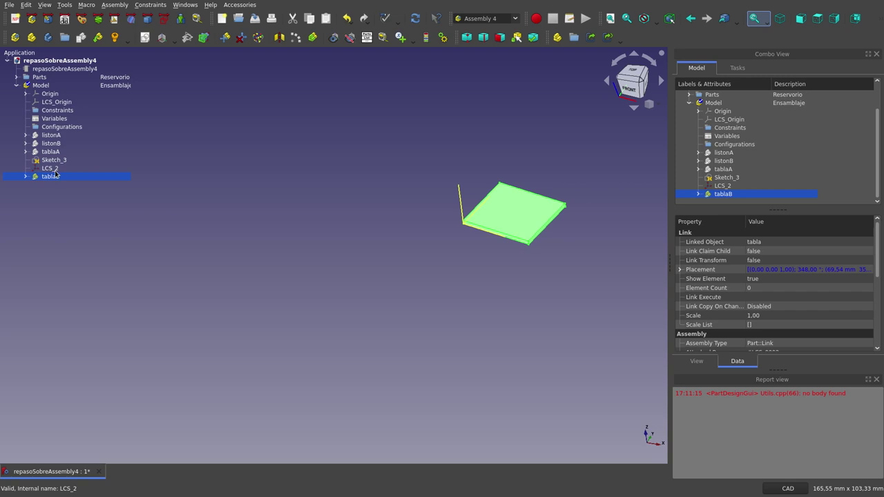
pyautogui.click(723, 186)
pyautogui.click(772, 278)
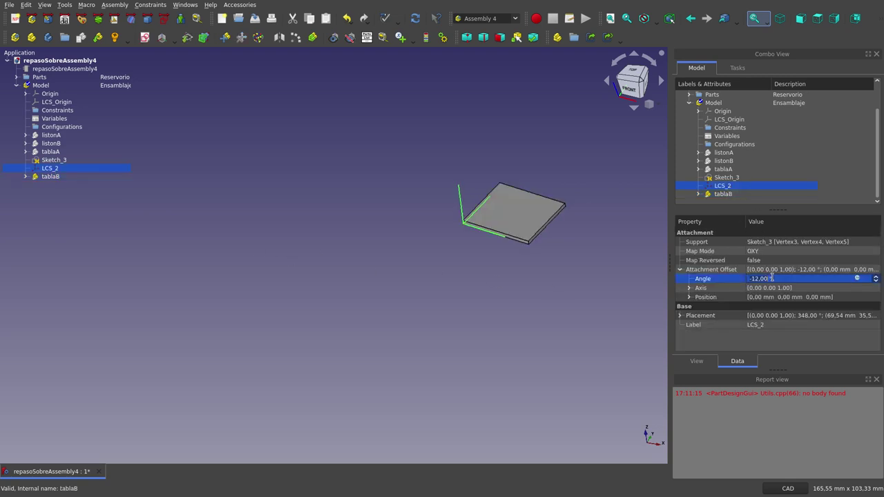
pyautogui.scroll(8, 772, 278)
pyautogui.scroll(10, 772, 277)
pyautogui.scroll(5, 772, 277)
pyautogui.scroll(2, 772, 278)
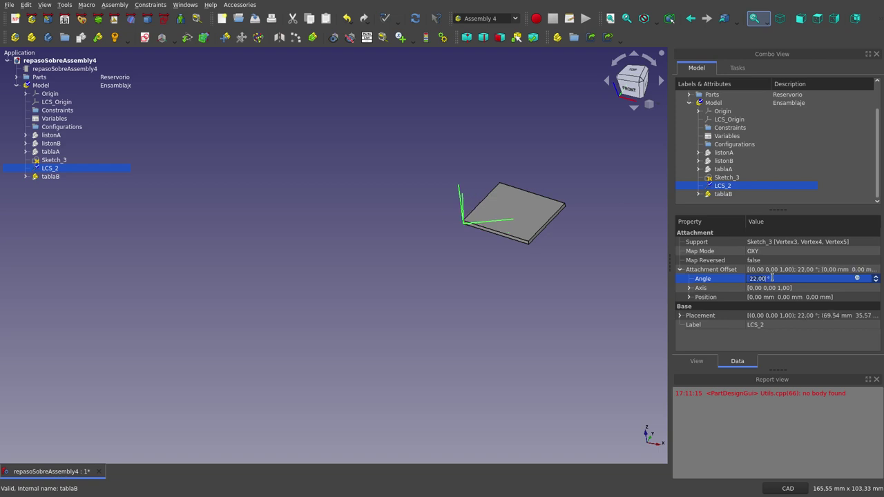
pyautogui.click(591, 273)
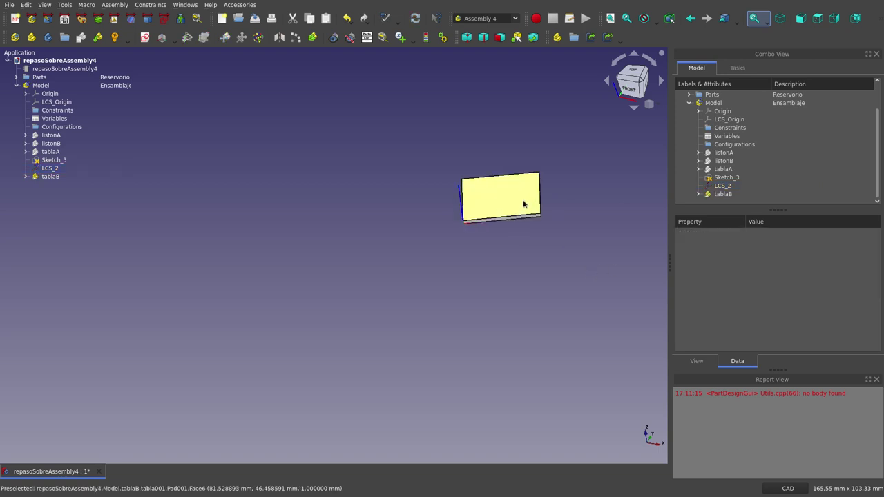
pyautogui.click(732, 186)
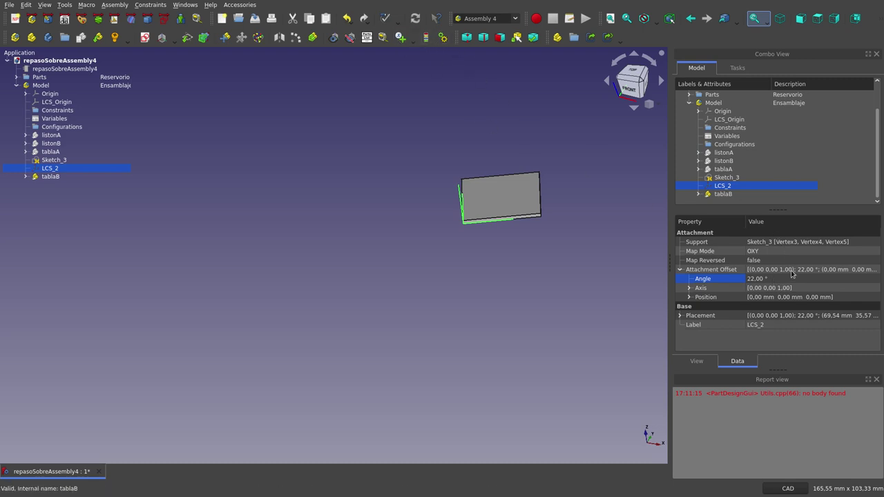
pyautogui.click(798, 280)
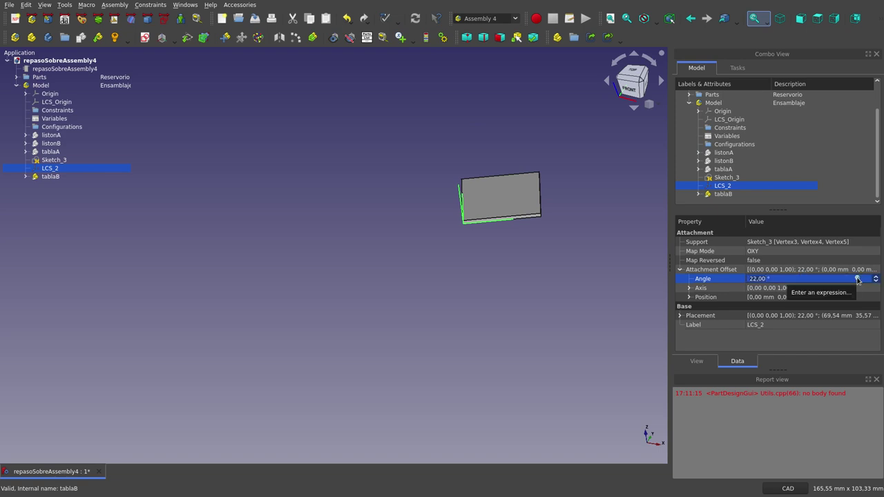
# Bind LCS_2's attachment Angle to the formula Variables.angulo.
pyautogui.click(858, 278)
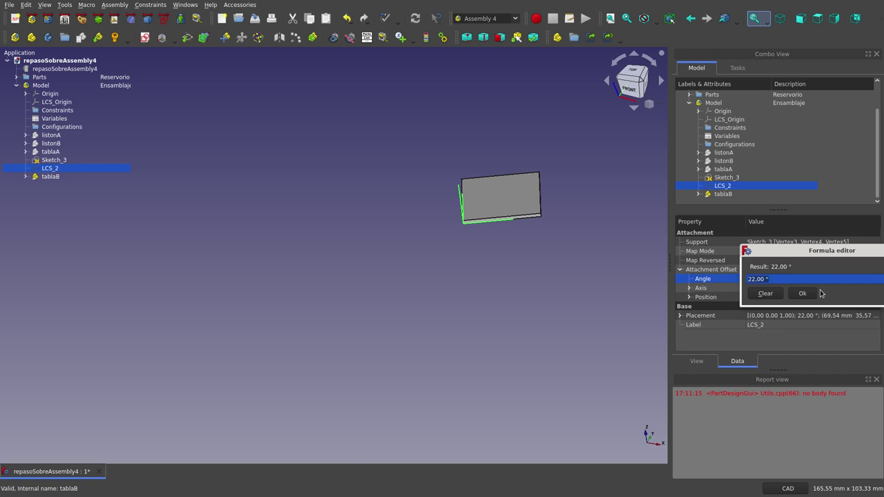
pyautogui.write('V')
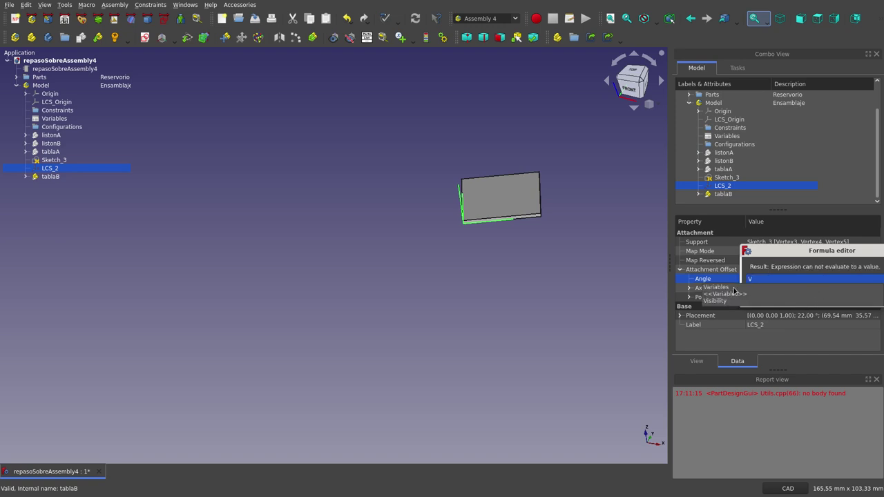
pyautogui.click(734, 288)
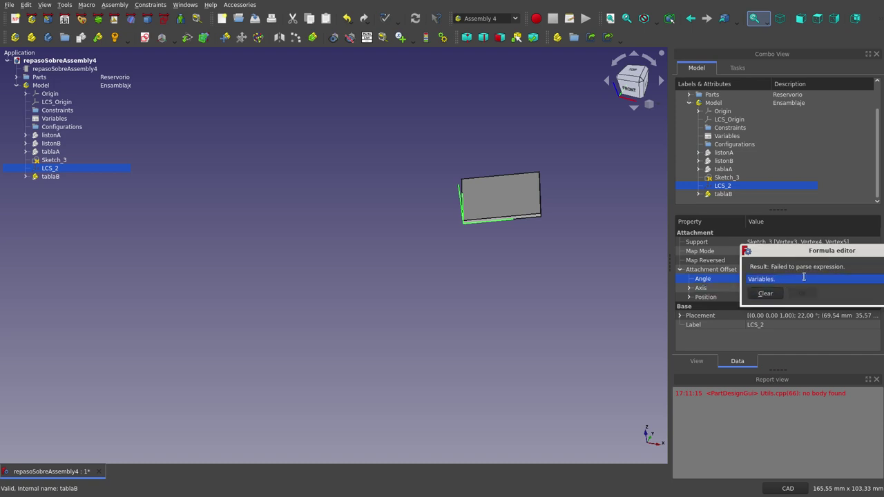
pyautogui.write('an')
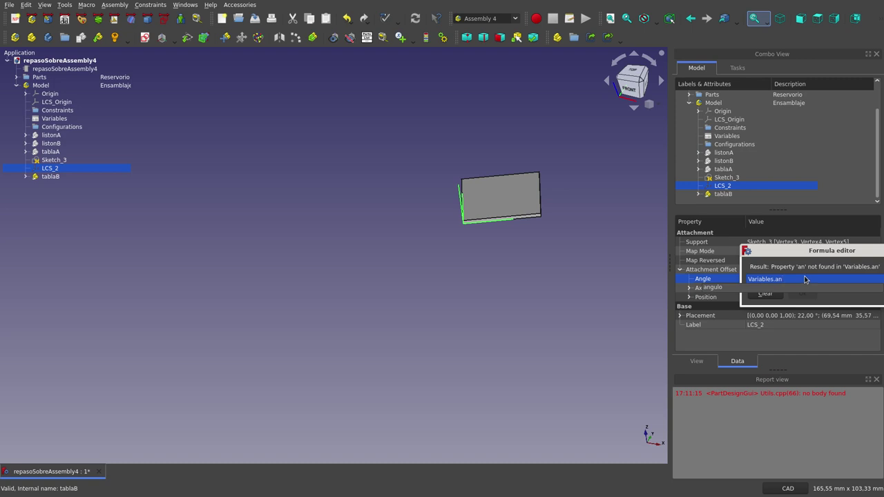
pyautogui.write('g')
pyautogui.write('ulo')
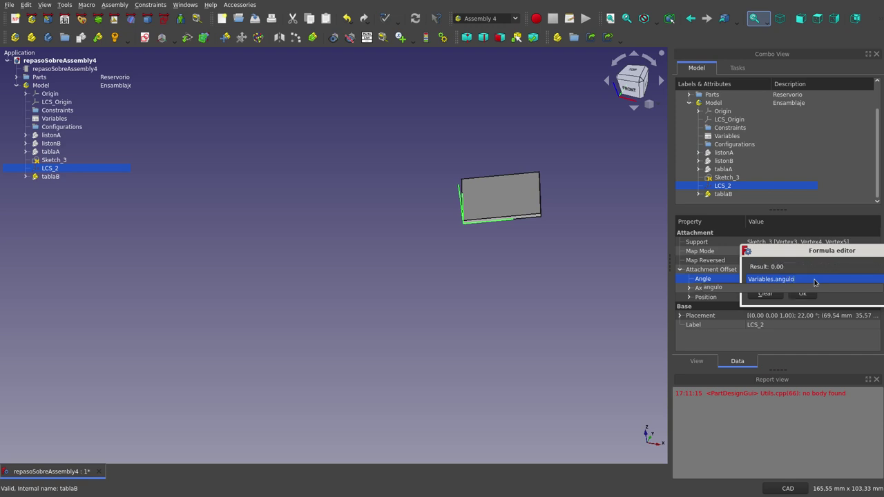
pyautogui.click(822, 253)
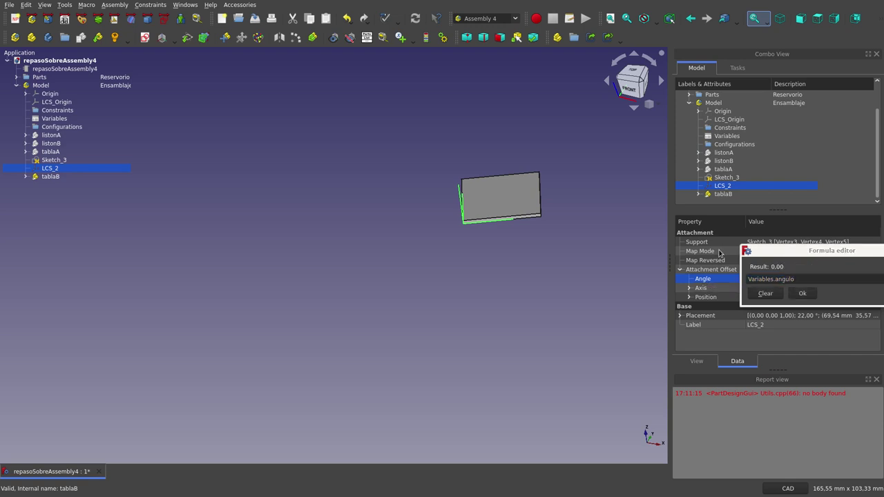
pyautogui.click(792, 279)
pyautogui.click(802, 293)
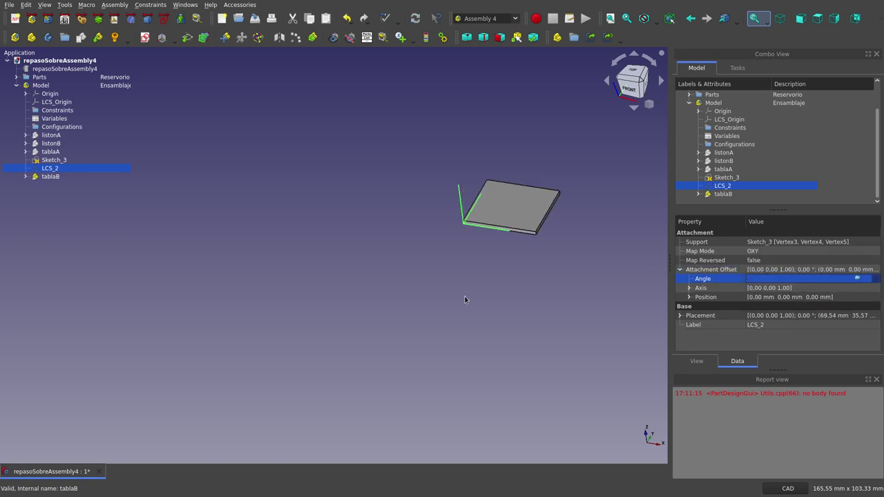
pyautogui.scroll(-1, 397, 302)
pyautogui.scroll(-2, 397, 304)
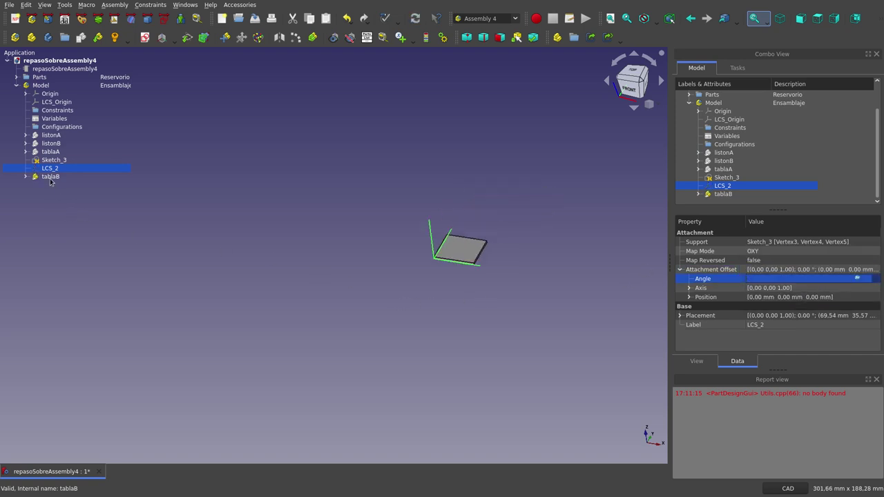
pyautogui.click(572, 302)
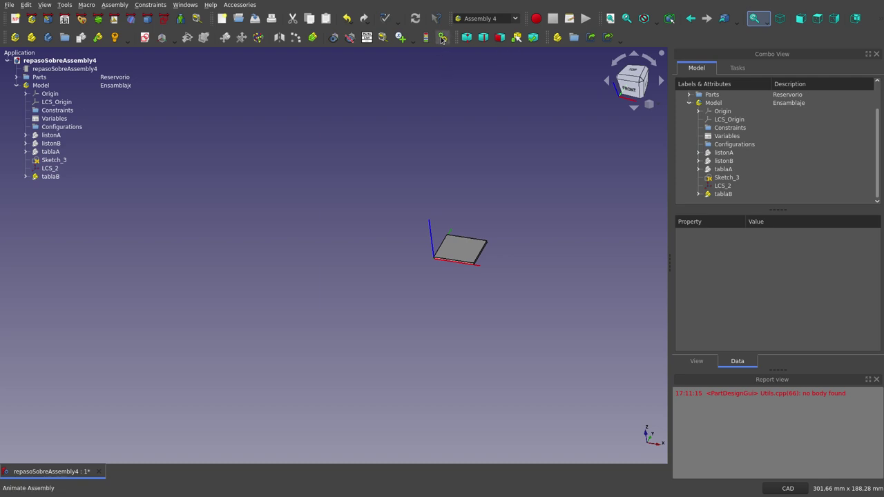
# Configure Animate Assembly for angulo with range -45 to 45 and step size 1.
pyautogui.click(442, 38)
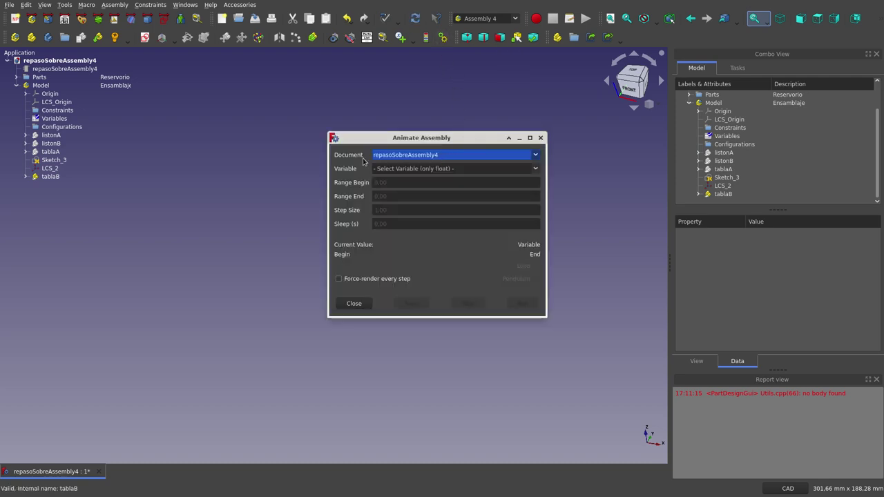
pyautogui.moveTo(425, 140); pyautogui.dragTo(557, 135)
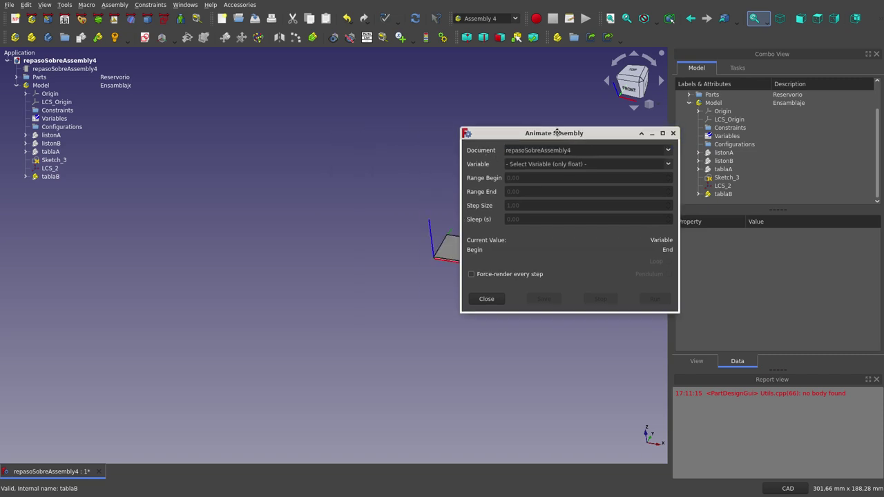
pyautogui.click(580, 166)
pyautogui.click(583, 177)
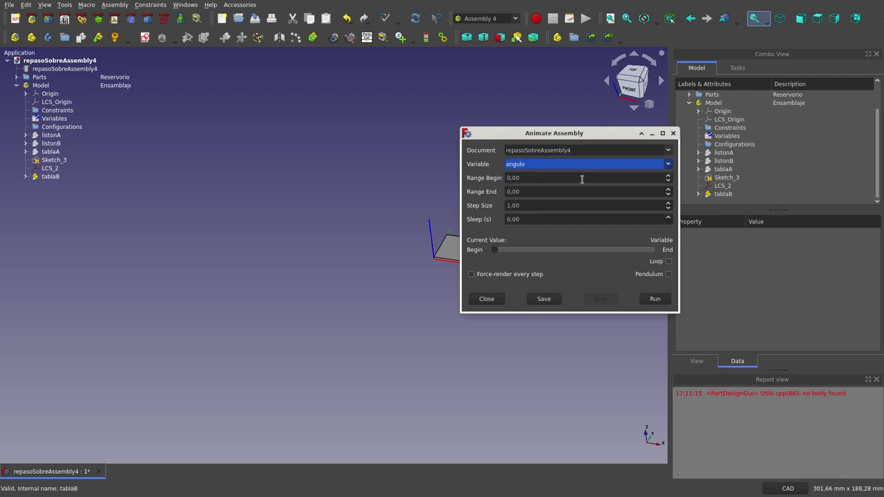
pyautogui.click(565, 178)
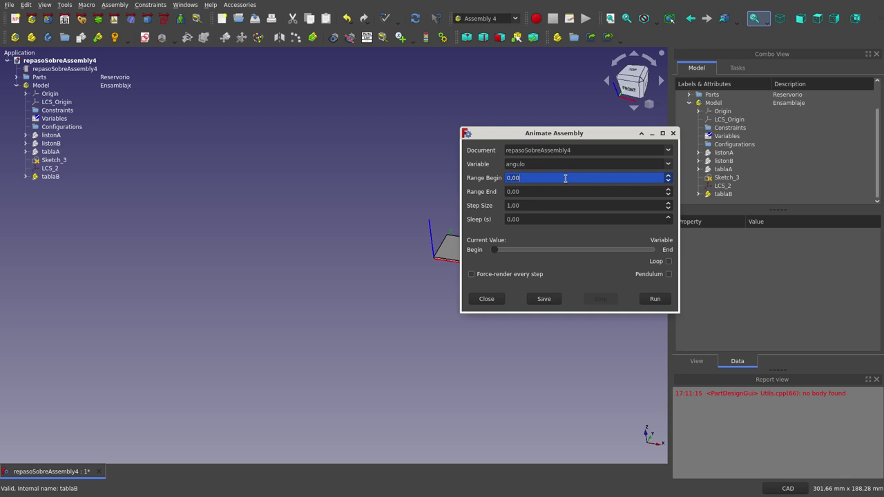
pyautogui.write('-45')
pyautogui.click(560, 191)
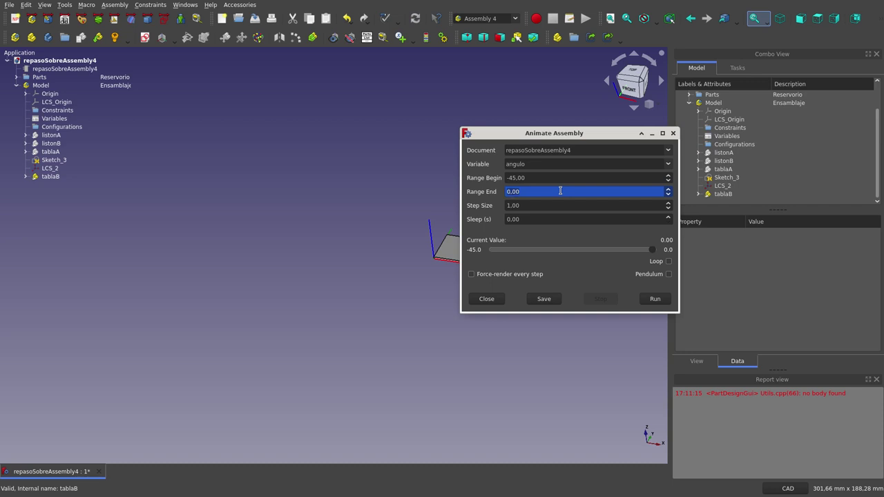
pyautogui.write('45')
pyautogui.click(533, 205)
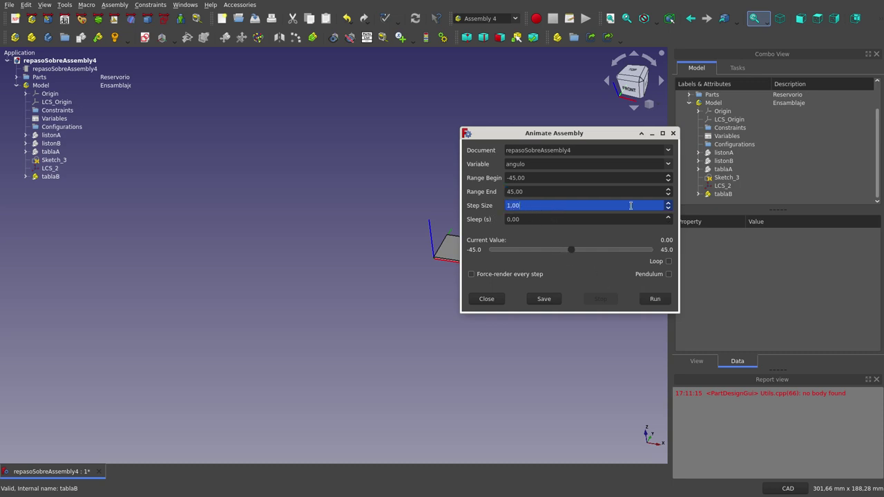
pyautogui.press('Escape')
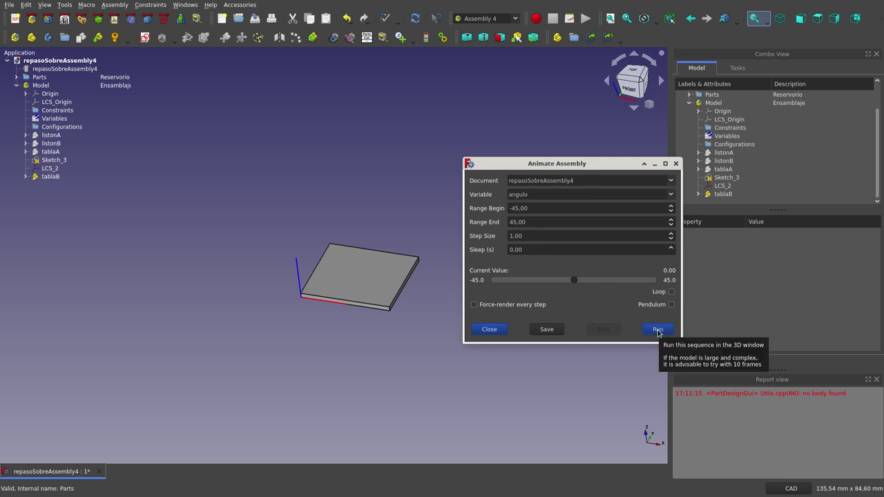
# Play the swing in pendulum mode, stop it at -30, then switch Pendulum off.
pyautogui.click(658, 329)
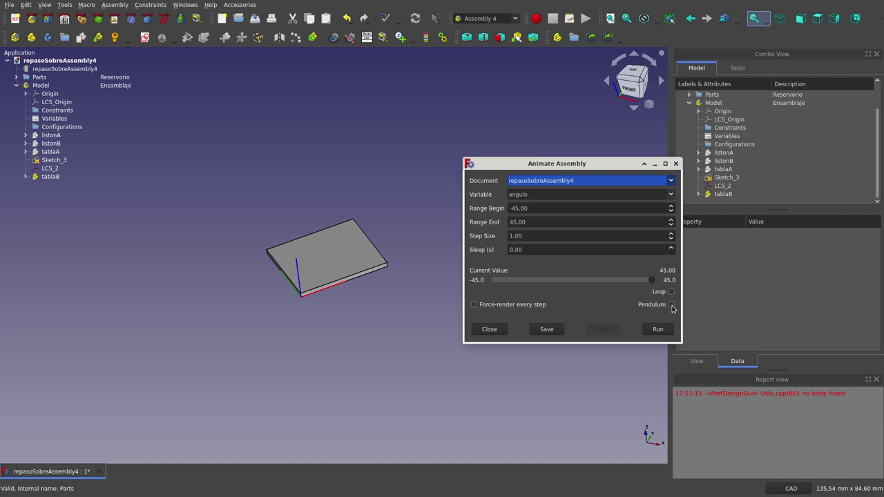
pyautogui.click(672, 306)
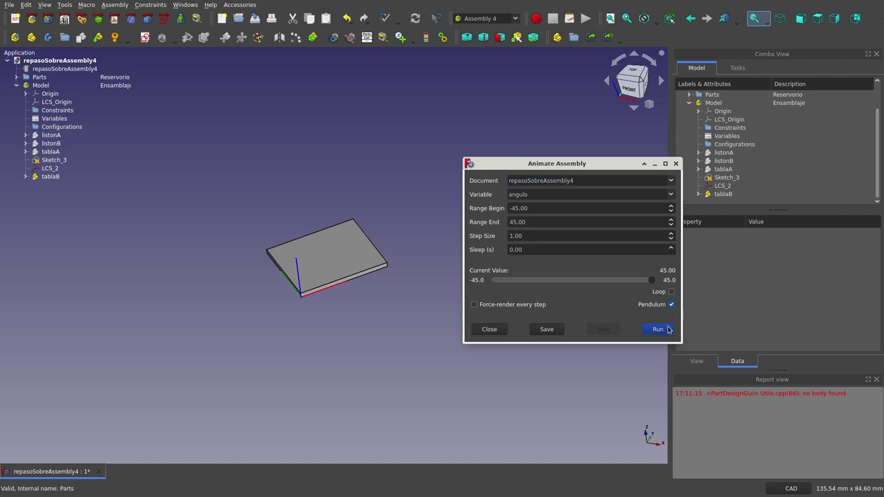
pyautogui.click(658, 329)
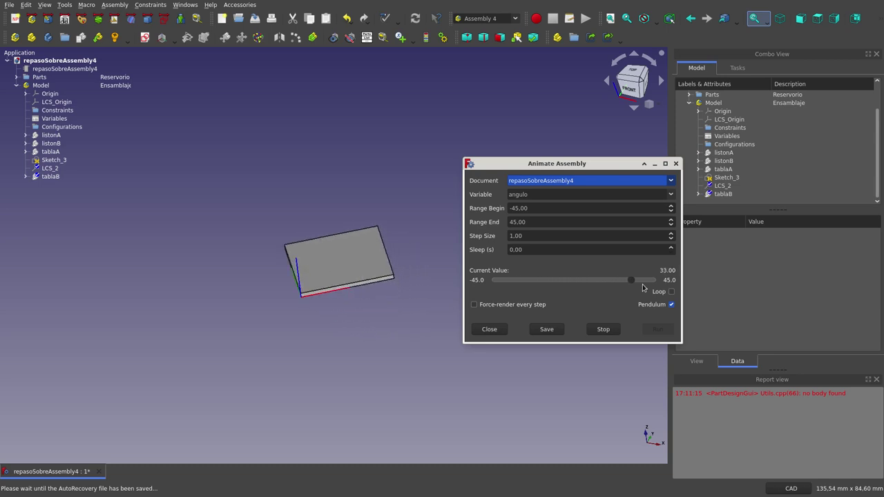
pyautogui.click(618, 330)
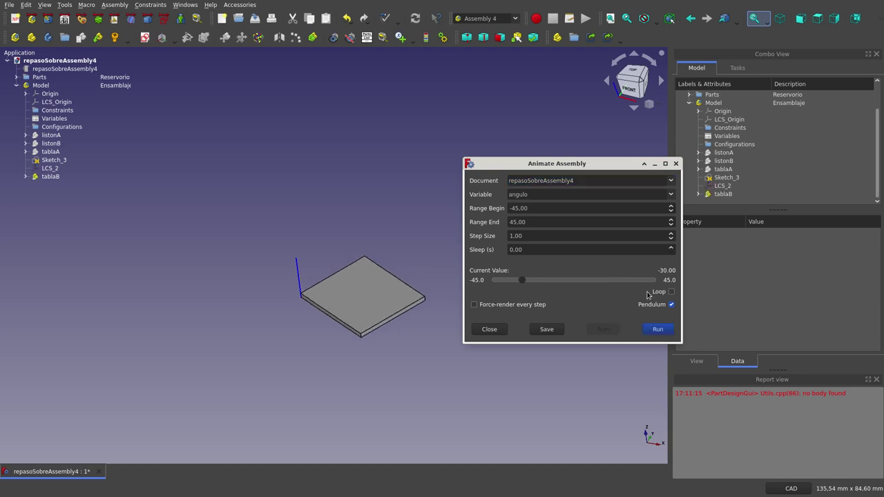
pyautogui.click(671, 304)
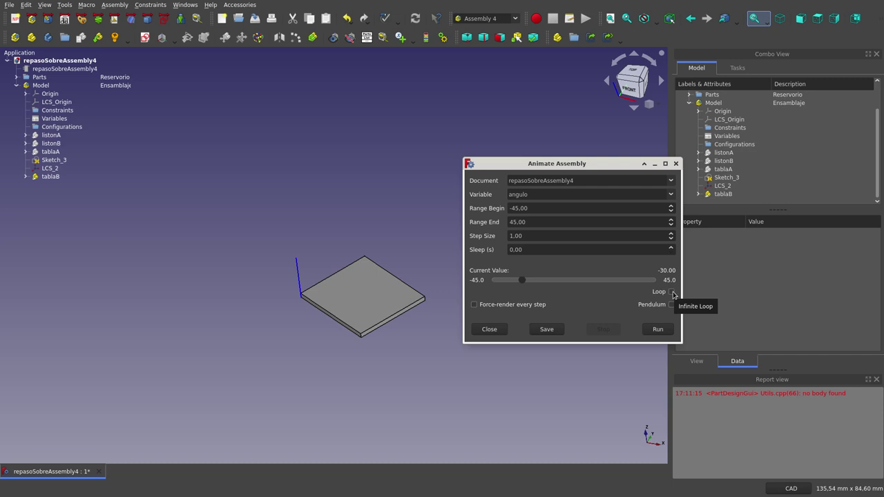
# Turn on Loop, run the swing, and stop it with angulo at 13.
pyautogui.click(672, 292)
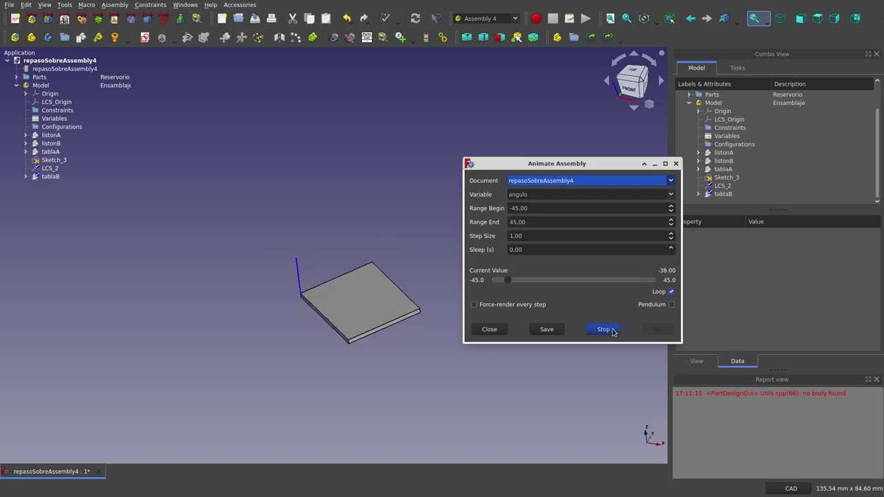
pyautogui.click(613, 331)
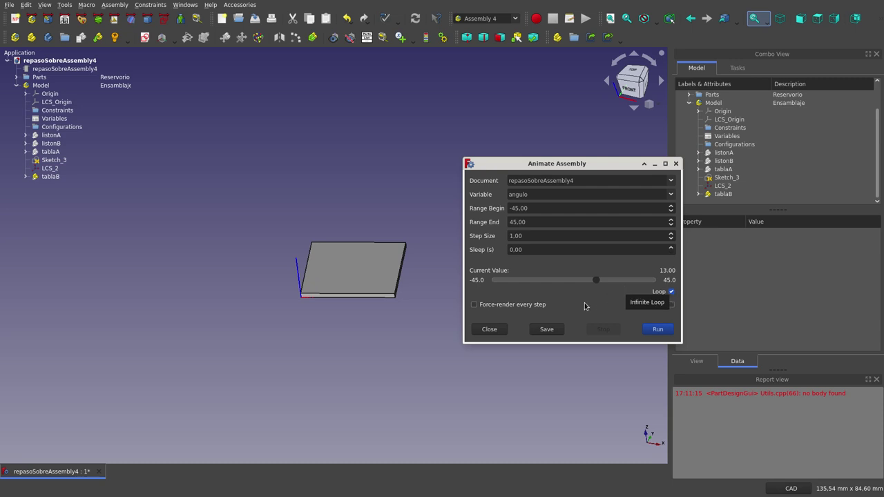
# Close Animate Assembly and select listonA, listonB and tablaA in the model tree.
pyautogui.click(500, 333)
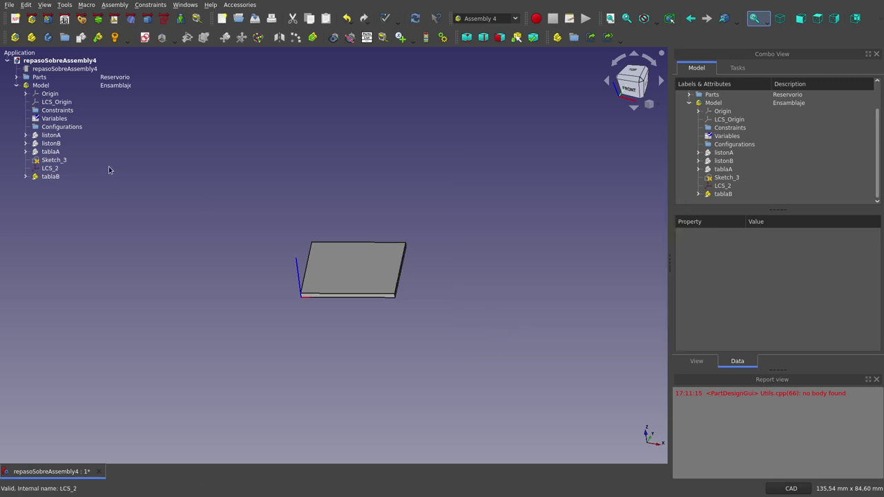
pyautogui.click(46, 135)
pyautogui.click(56, 144)
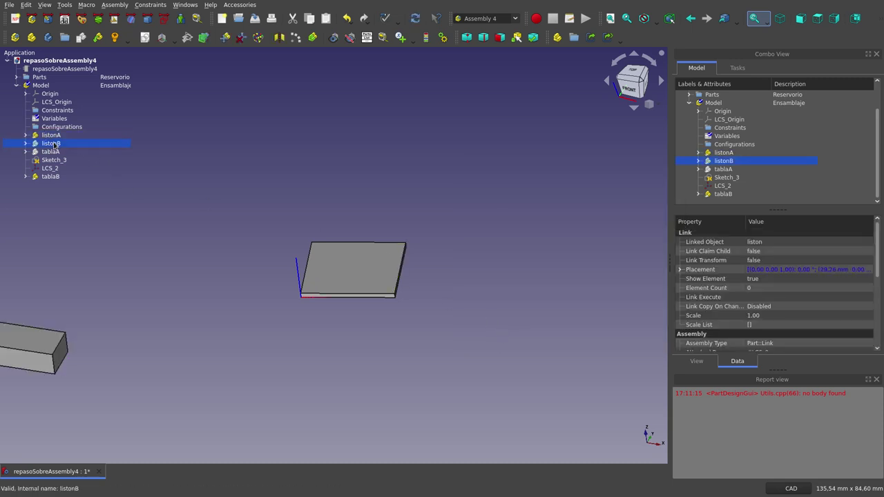
pyautogui.click(54, 151)
# Orbit to a top-down view and select LCS_2 to show its attachment properties.
pyautogui.scroll(-2, 304, 228)
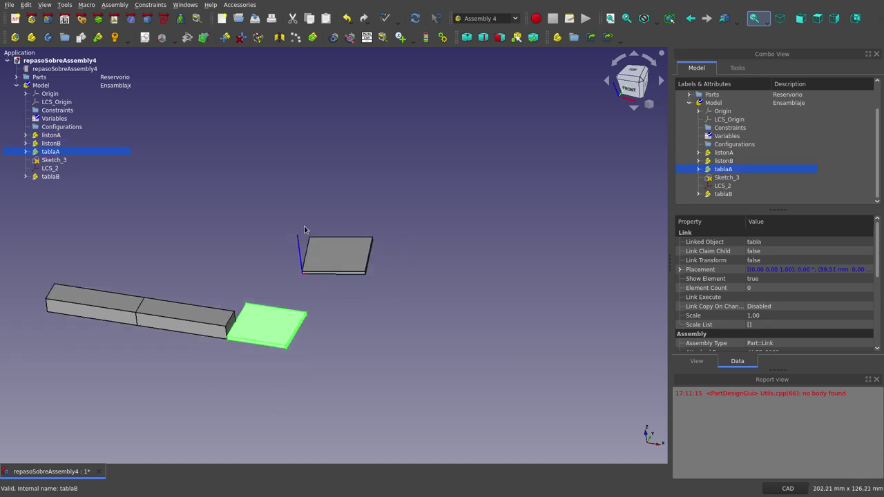
pyautogui.scroll(-1, 304, 228)
pyautogui.moveTo(266, 239); pyautogui.dragTo(319, 270, button='middle')
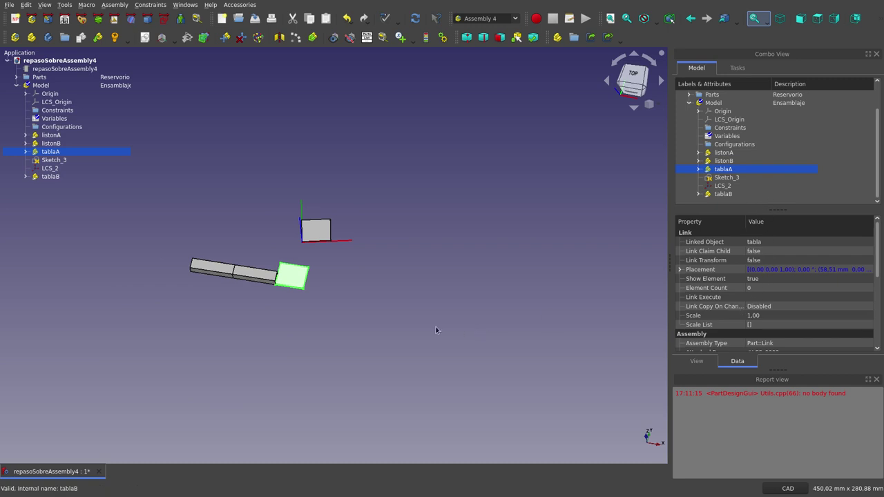
pyautogui.click(731, 188)
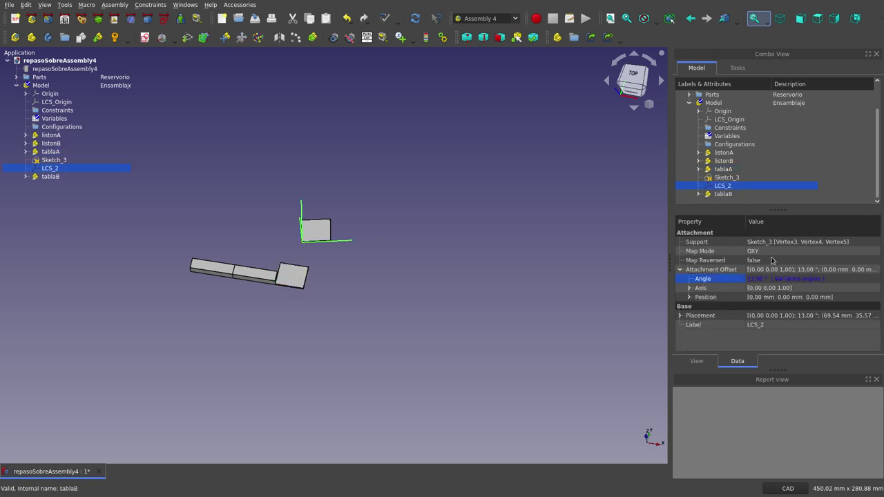
# Set LCS_2's Attachment Offset rotation axis to z 0 and y 1.
pyautogui.click(690, 288)
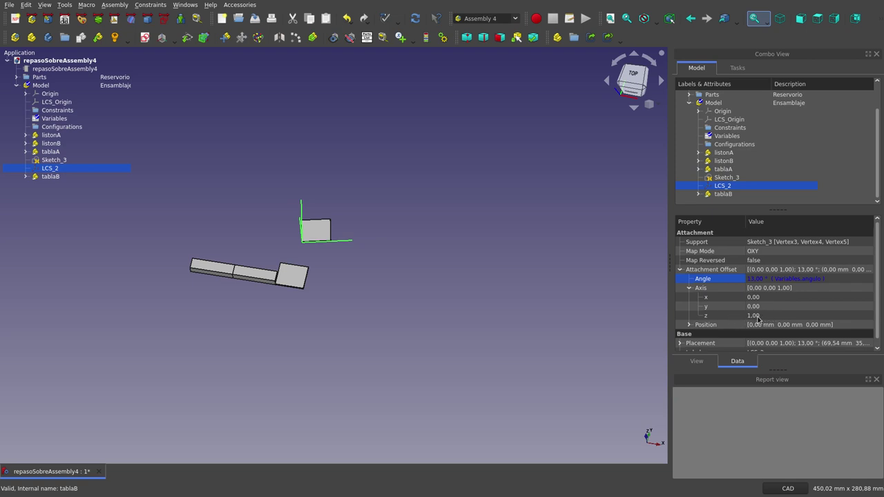
pyautogui.click(764, 316)
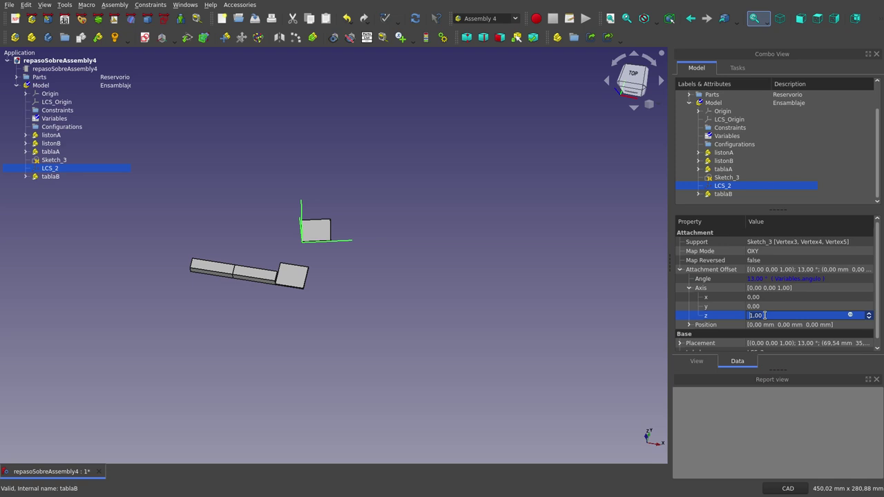
pyautogui.write('0')
pyautogui.click(769, 306)
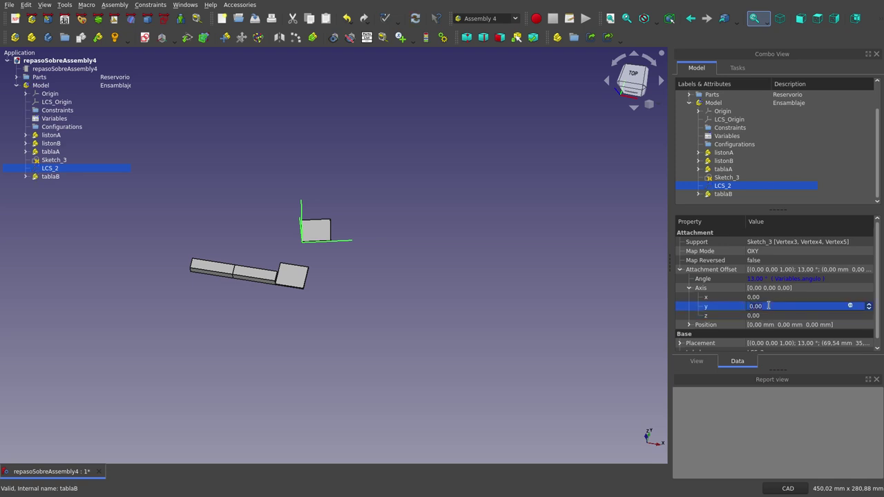
pyautogui.scroll(1, 769, 306)
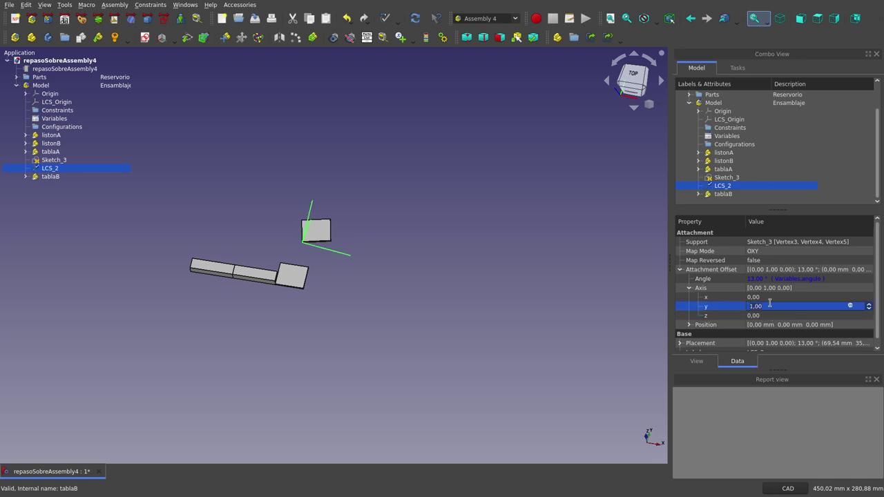
pyautogui.hotkey('shift', 'Tab')
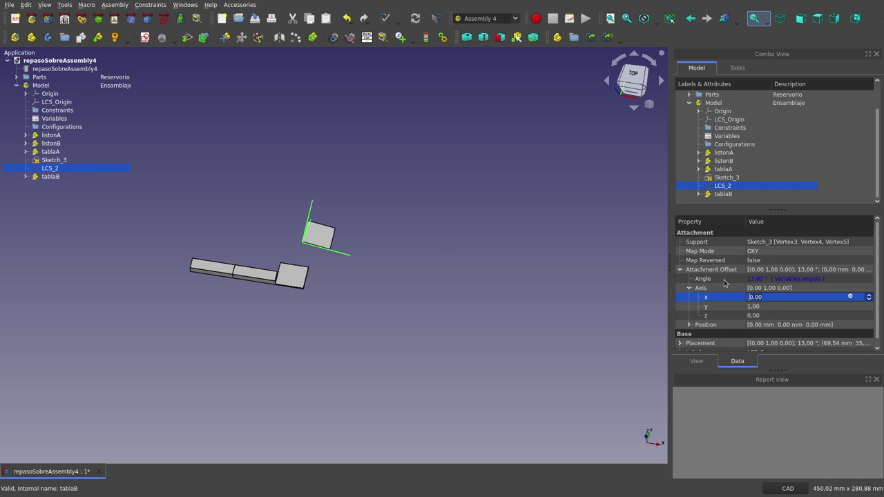
# Orbit the assembly from a lower angle to check tablaB's upward 13° tilt.
pyautogui.moveTo(462, 270)
pyautogui.mouseDown(button='middle')
pyautogui.moveTo(411, 248)
pyautogui.moveTo(370, 291)
pyautogui.moveTo(377, 333)
pyautogui.mouseUp(button='middle')
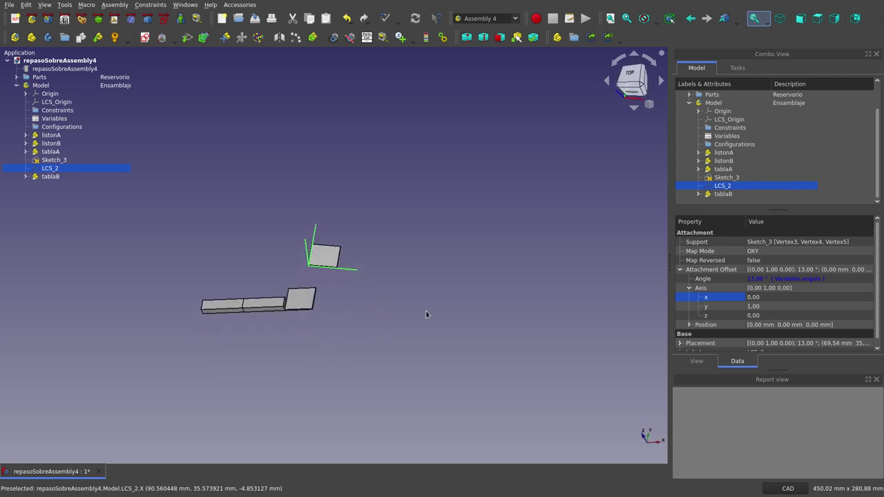
pyautogui.scroll(1, 292, 266)
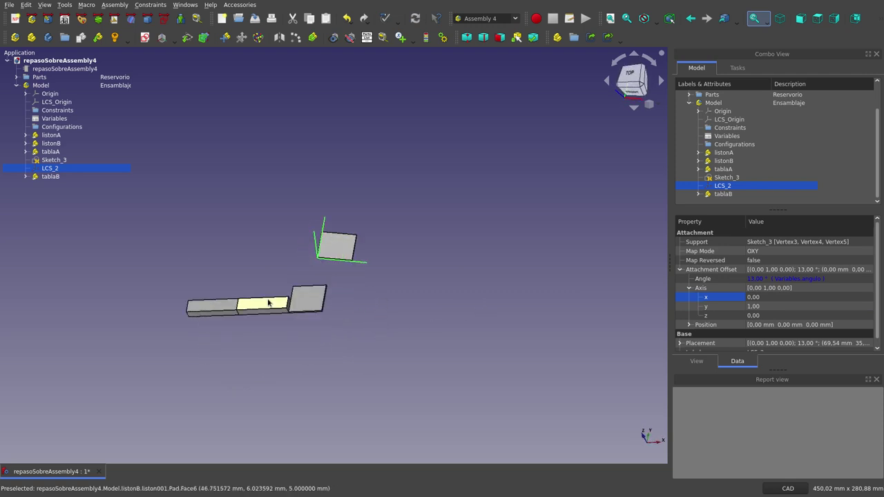
pyautogui.scroll(2, 292, 267)
pyautogui.scroll(2, 291, 267)
pyautogui.moveTo(292, 267)
pyautogui.mouseDown(button='middle')
pyautogui.moveTo(290, 243)
pyautogui.moveTo(366, 255)
pyautogui.mouseUp(button='middle')
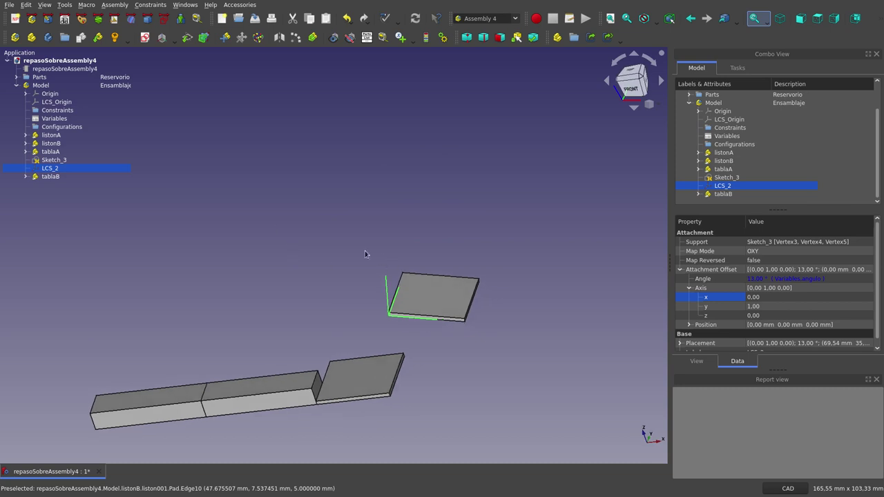
pyautogui.click(48, 86)
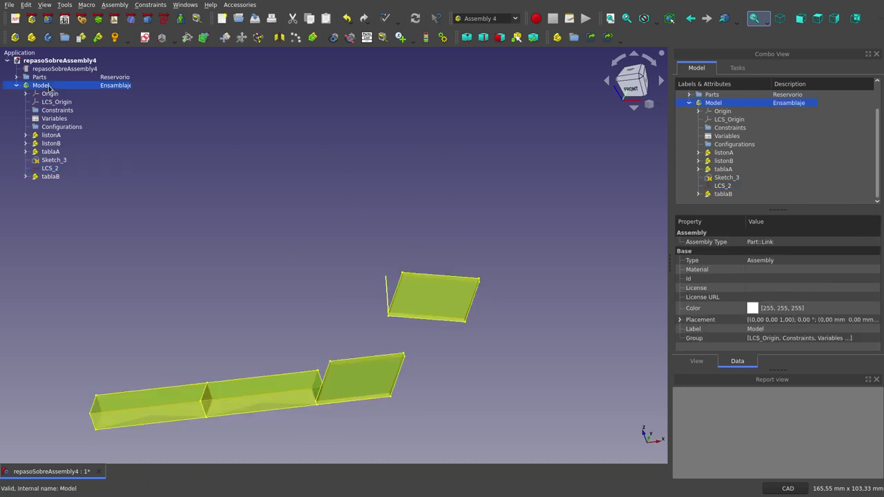
pyautogui.click(351, 208)
pyautogui.moveTo(351, 207)
pyautogui.mouseDown(button='middle')
pyautogui.moveTo(382, 214)
pyautogui.moveTo(364, 213)
pyautogui.mouseUp(button='middle')
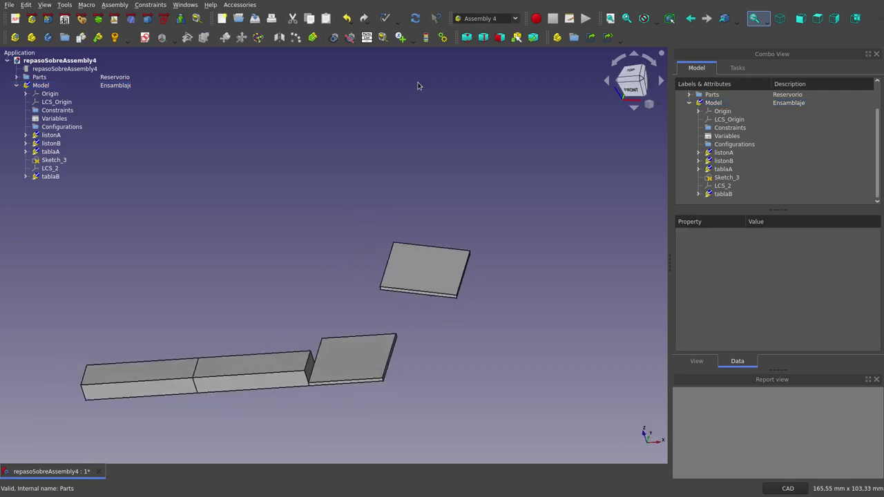
# Reopen Animate Assembly, enable Pendulum, run tablaB's swing, and stop it at angulo 1.
pyautogui.click(442, 37)
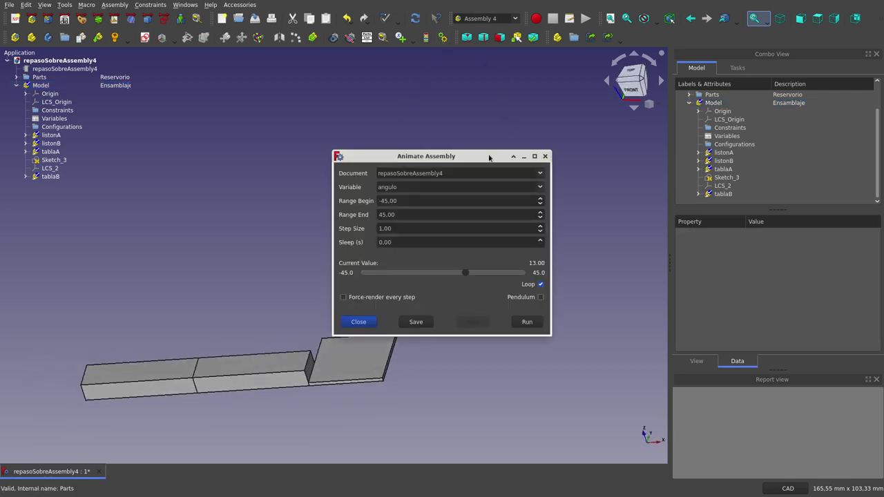
pyautogui.moveTo(491, 155); pyautogui.dragTo(711, 148)
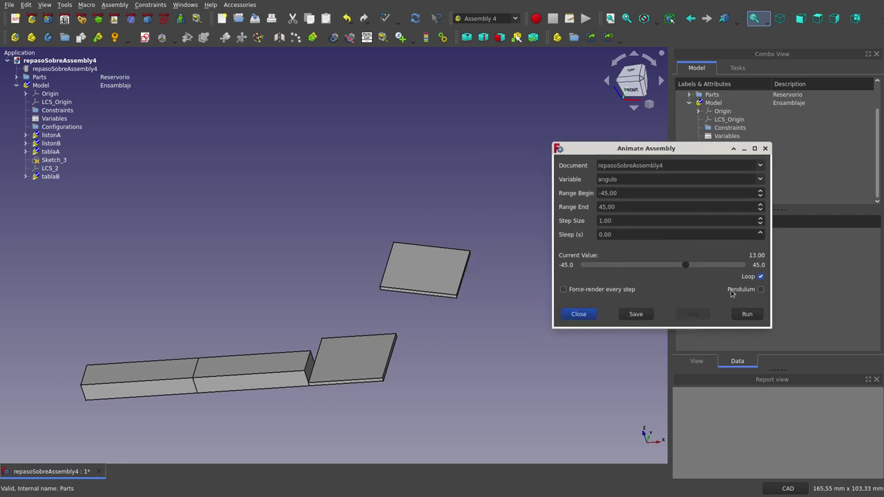
pyautogui.click(761, 290)
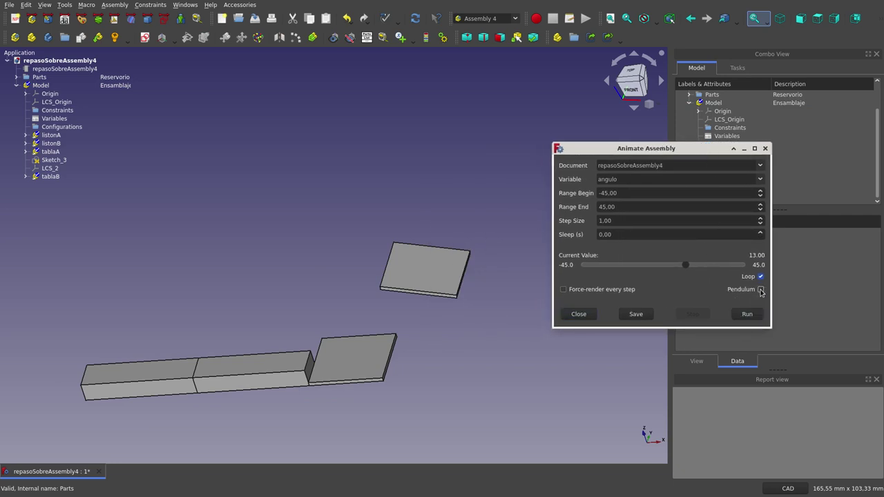
pyautogui.click(760, 290)
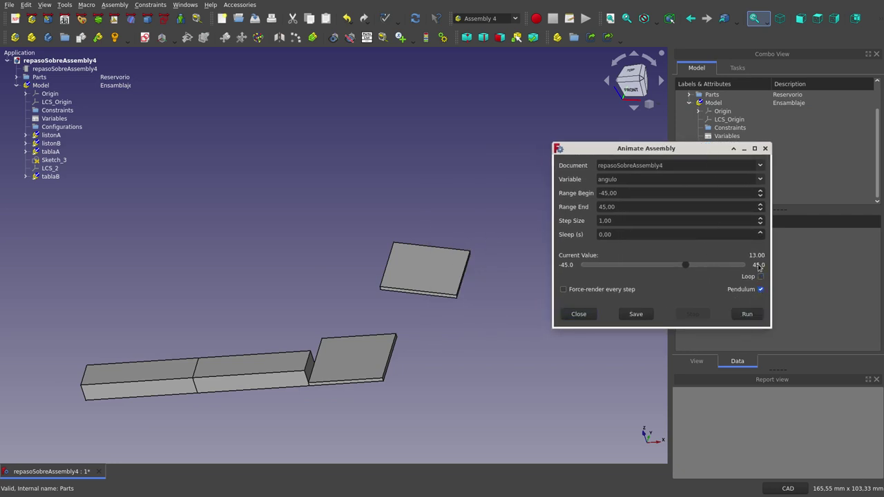
pyautogui.click(750, 320)
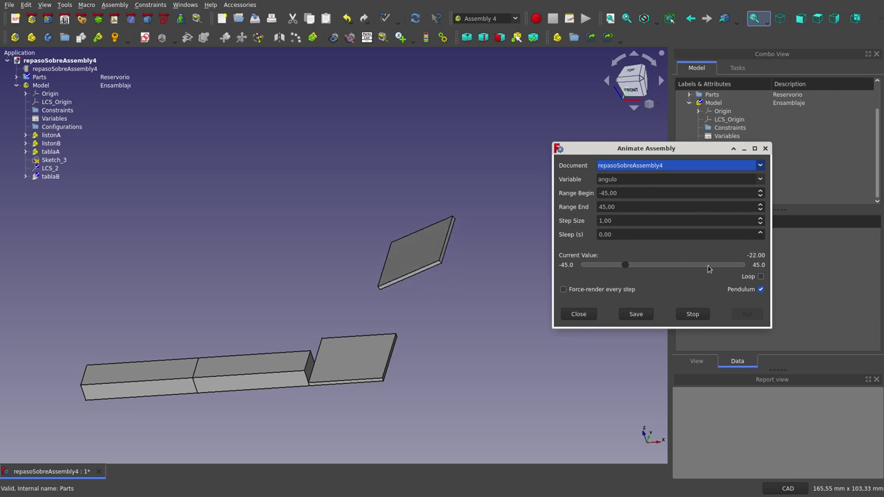
pyautogui.click(695, 315)
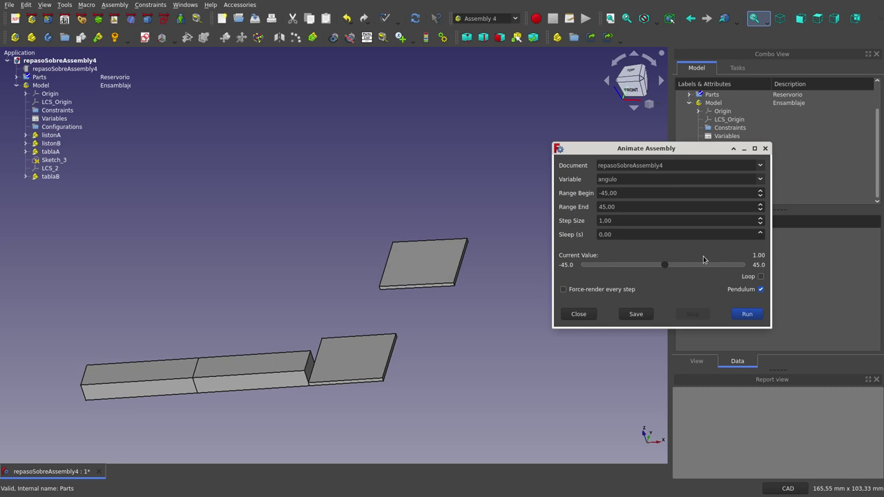
# Close the Animate Assembly dialog with tablaB held at angle 1.
pyautogui.click(765, 148)
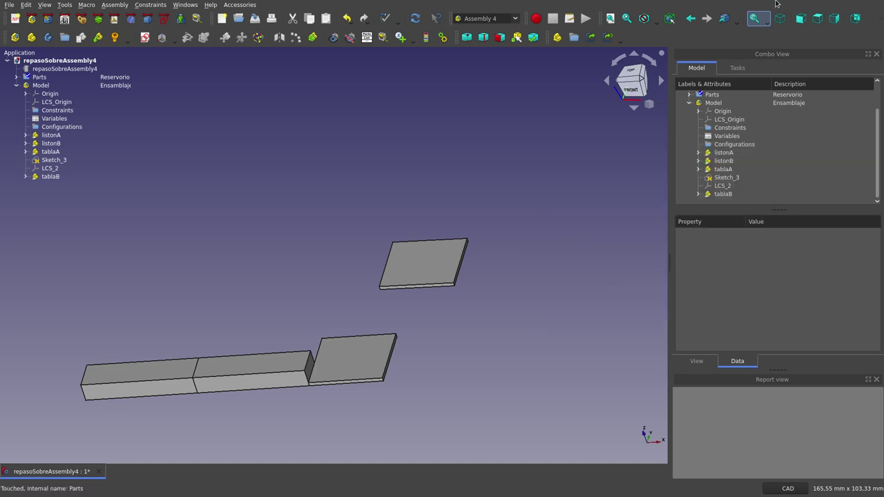